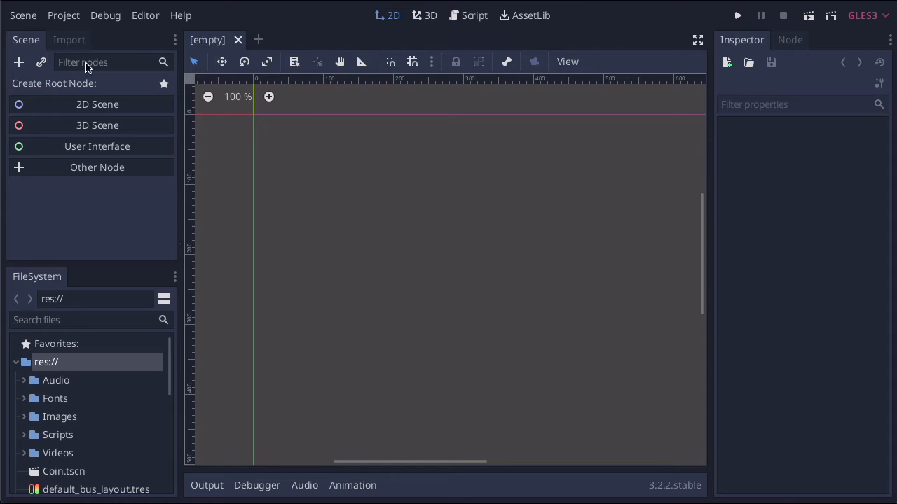
{"action": "left_click", "coordinate": [23, 16]}
{"action": "left_click", "coordinate": [44, 38]}
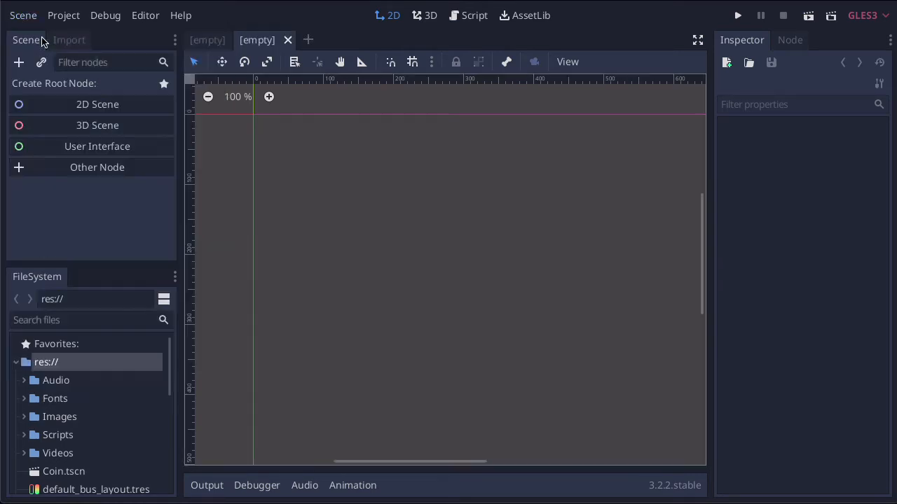
{"action": "left_click", "coordinate": [285, 40]}
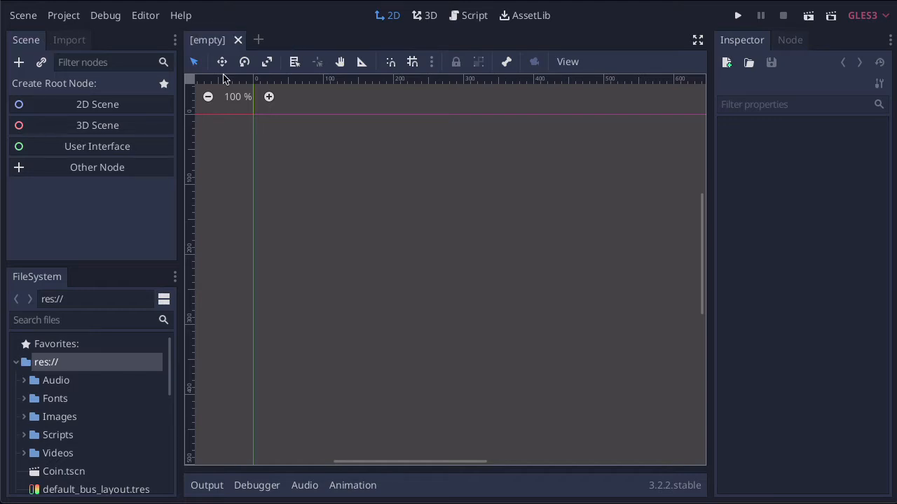
Step: Create an Area2D node as the scene root and rename it Enemy
{"action": "left_click", "coordinate": [19, 61]}
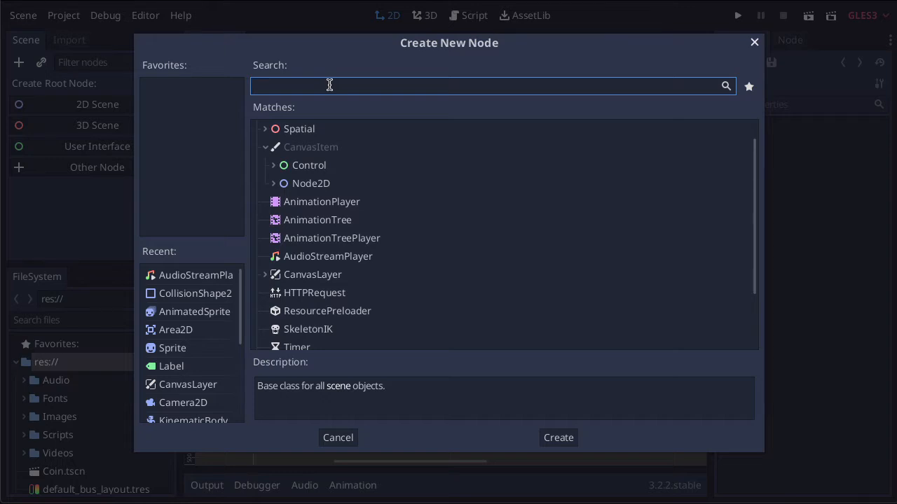
{"action": "type", "text": "area"}
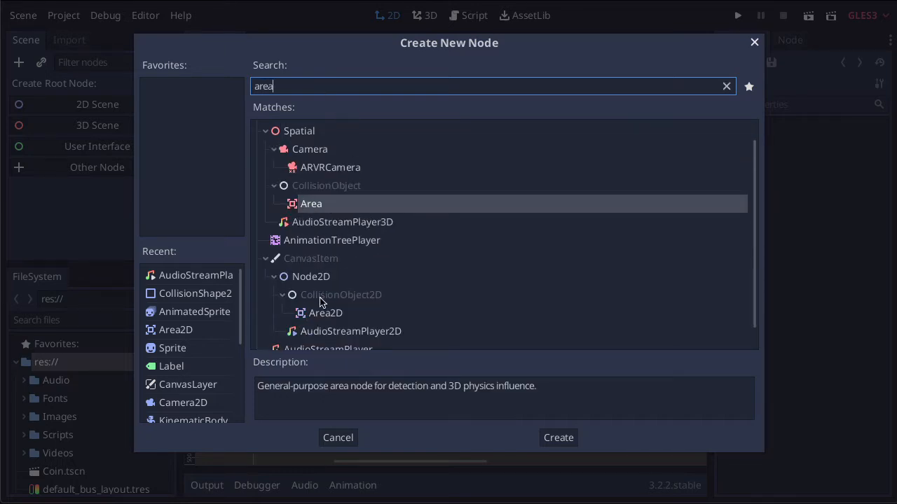
{"action": "left_click", "coordinate": [325, 317]}
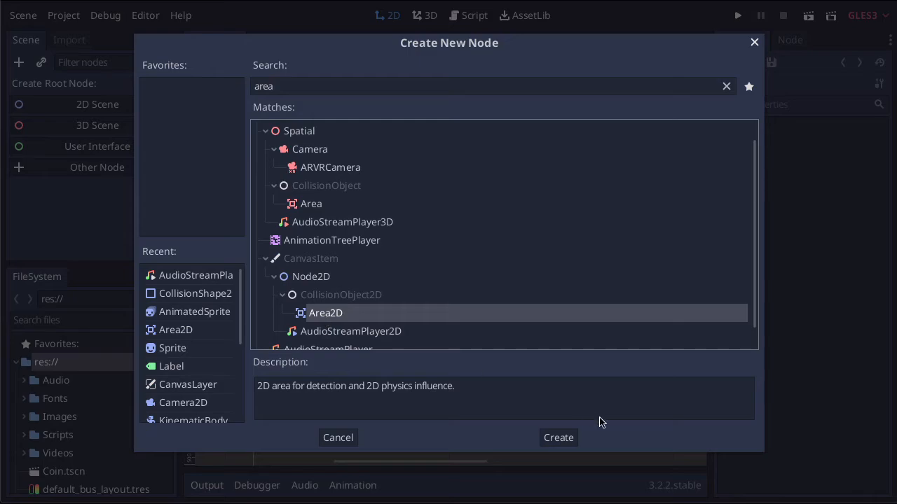
{"action": "left_click", "coordinate": [564, 442]}
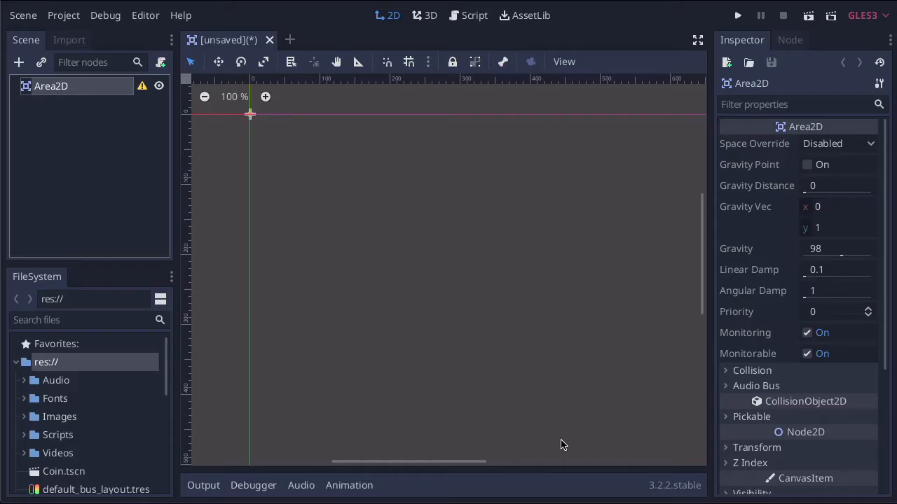
{"action": "double_click", "coordinate": [50, 86]}
{"action": "type", "text": "Enemy"}
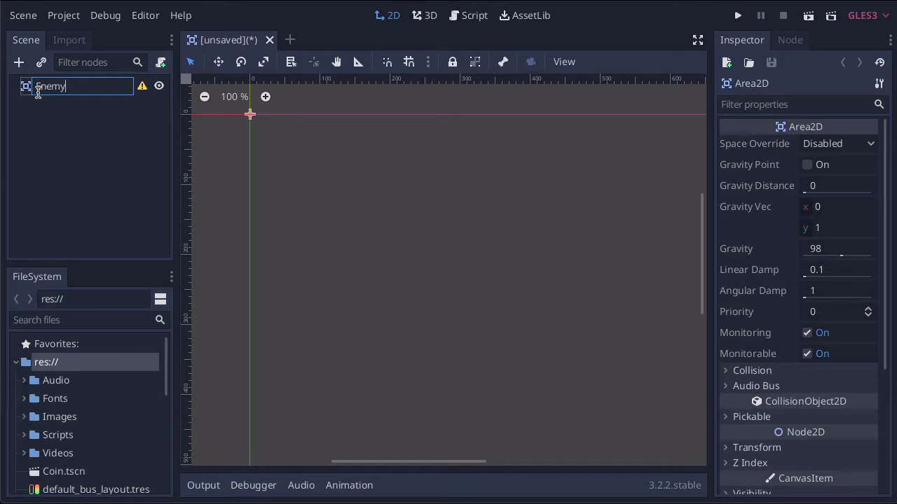
{"action": "left_click", "coordinate": [69, 123]}
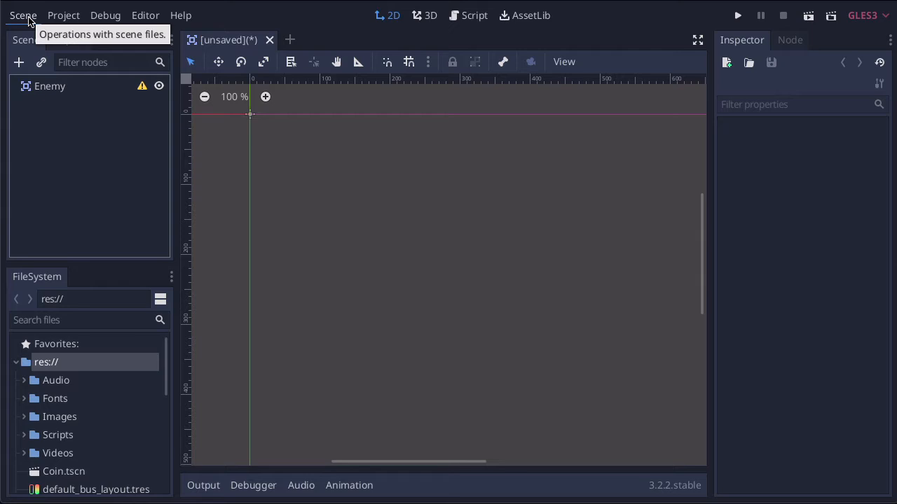
Step: Save the scene as Enemy.tscn in the project's res:// root folder
{"action": "left_click", "coordinate": [23, 15]}
{"action": "left_click", "coordinate": [60, 139]}
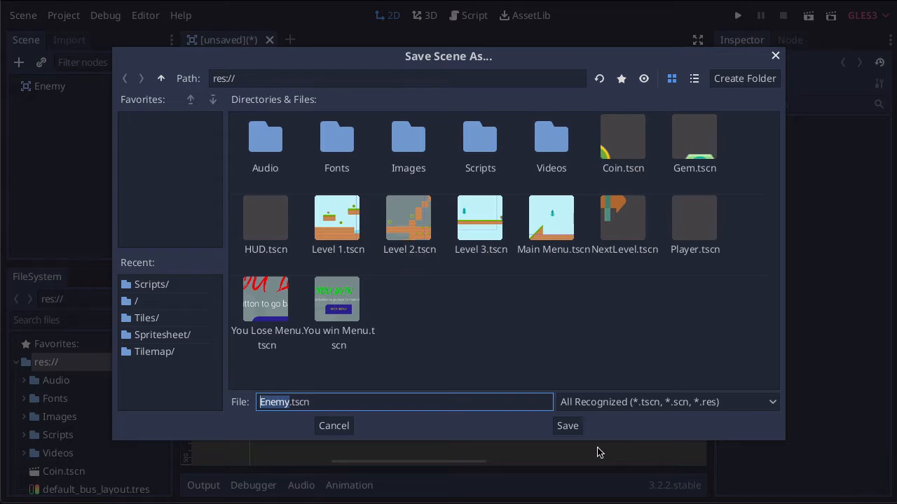
{"action": "left_click", "coordinate": [571, 428]}
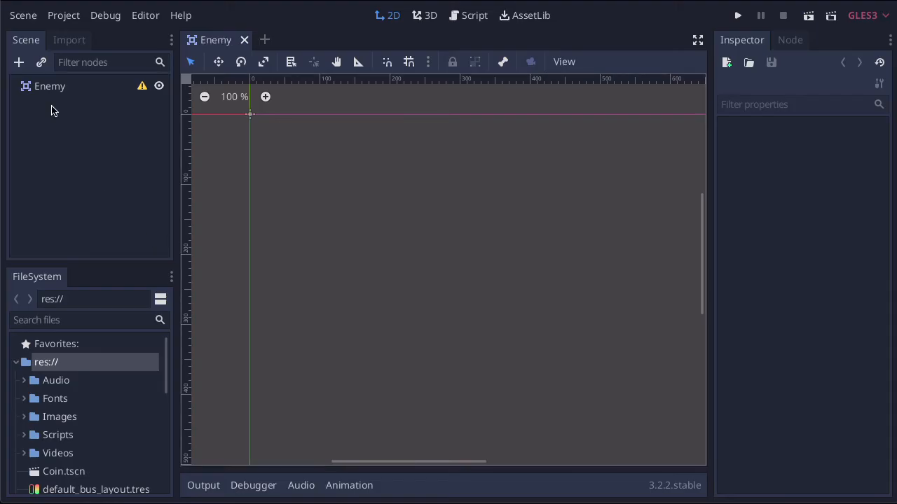
Step: Add an AnimatedSprite node as a child of the Enemy root node
{"action": "left_click", "coordinate": [49, 88]}
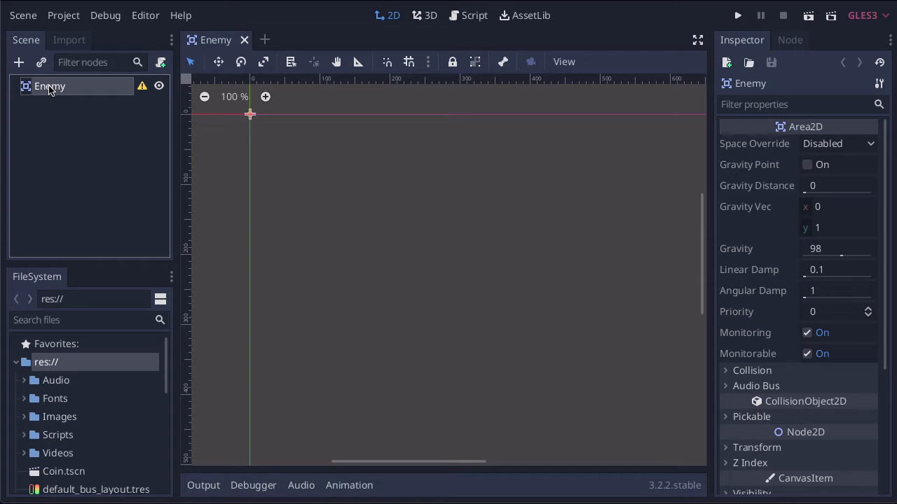
{"action": "left_click", "coordinate": [19, 63]}
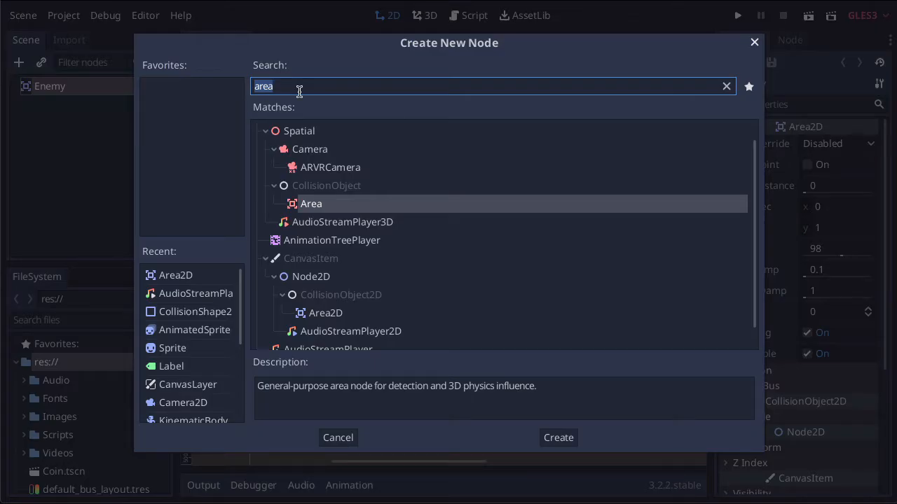
{"action": "type", "text": "ani"}
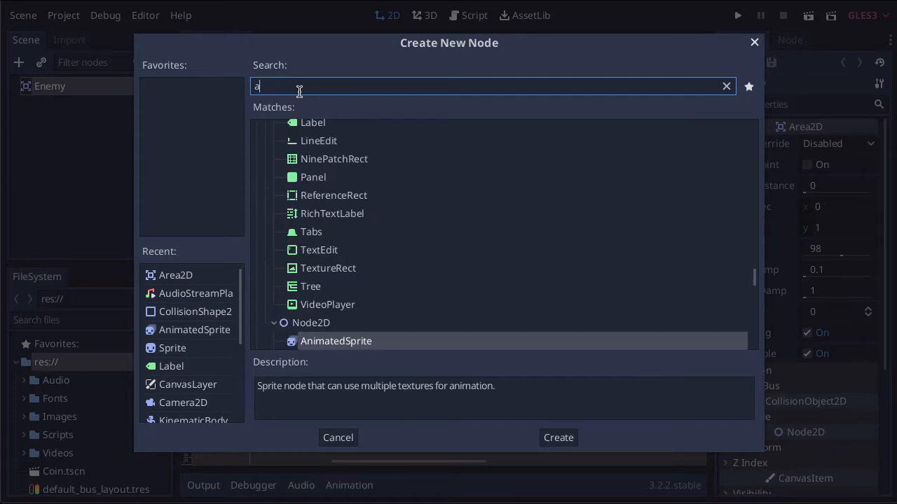
{"action": "type", "text": "mat"}
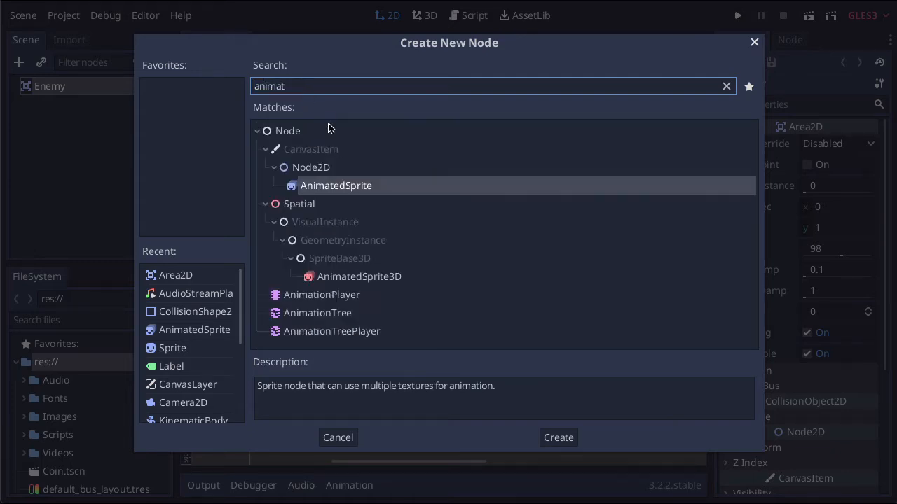
{"action": "double_click", "coordinate": [328, 186]}
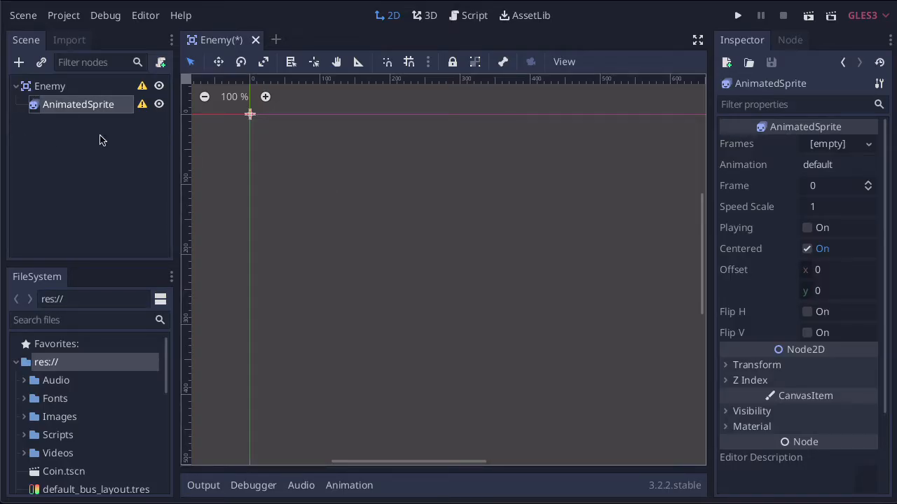
Step: Add a CollisionShape2D node as a direct child of the Enemy root node
{"action": "left_click", "coordinate": [49, 88]}
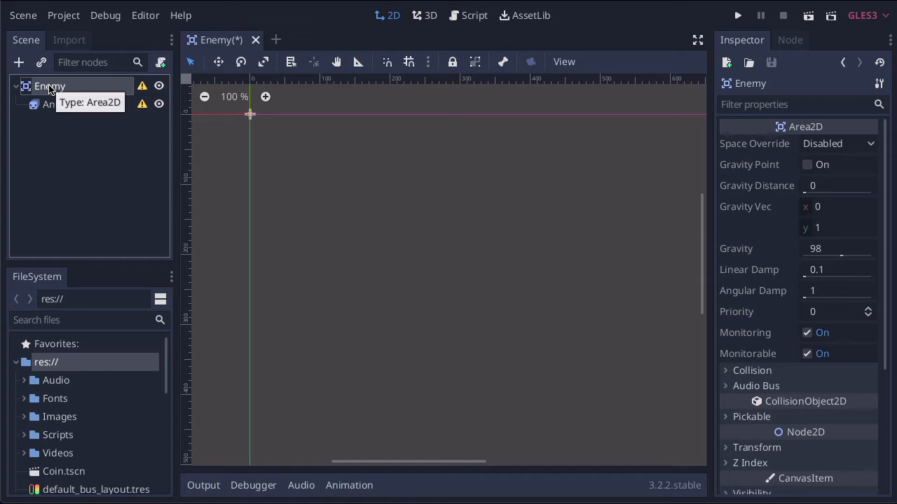
{"action": "left_click", "coordinate": [19, 63]}
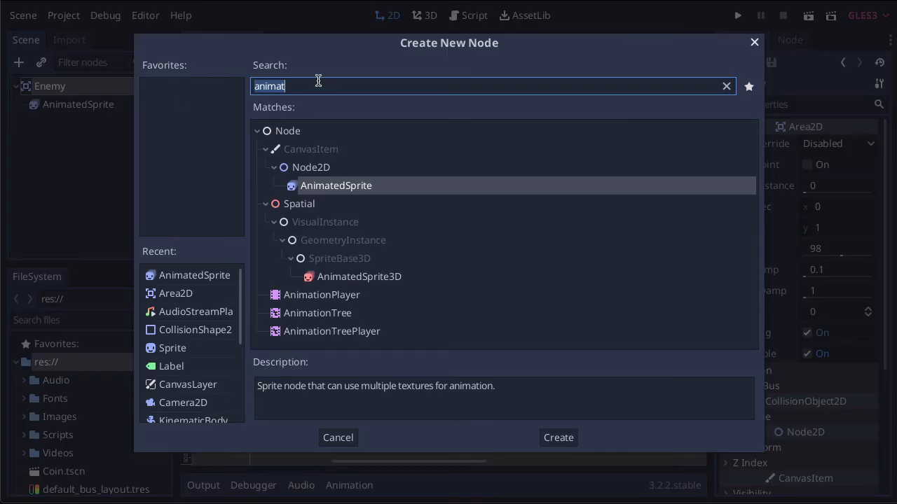
{"action": "type", "text": "coll"}
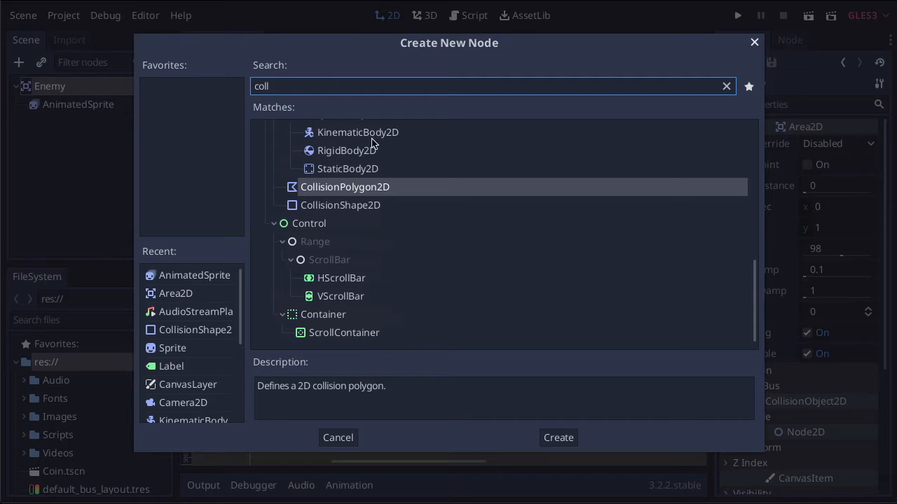
{"action": "left_click", "coordinate": [339, 209]}
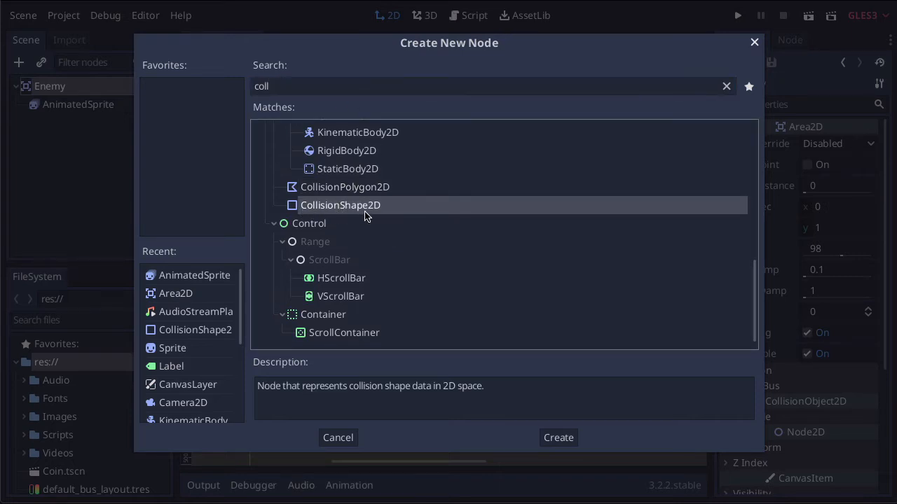
{"action": "left_click", "coordinate": [559, 440]}
{"action": "left_click", "coordinate": [77, 217]}
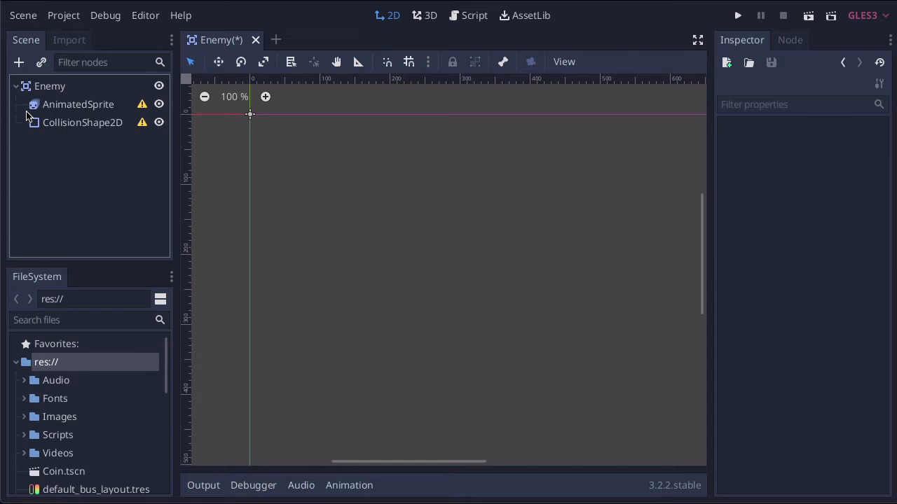
Step: Reparent the CollisionShape2D node under AnimatedSprite and move it back to being a direct child of Enemy
{"action": "left_click_drag", "start_coordinate": [50, 126], "coordinate": [62, 105]}
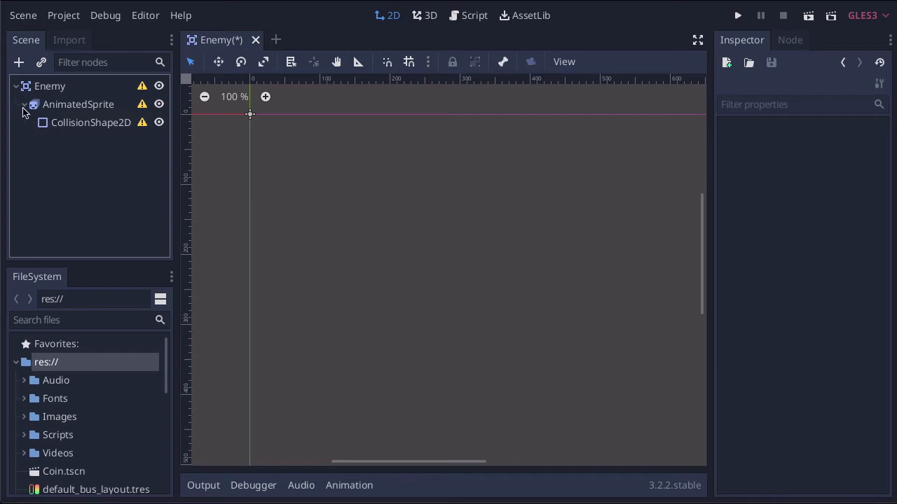
{"action": "left_click", "coordinate": [77, 127]}
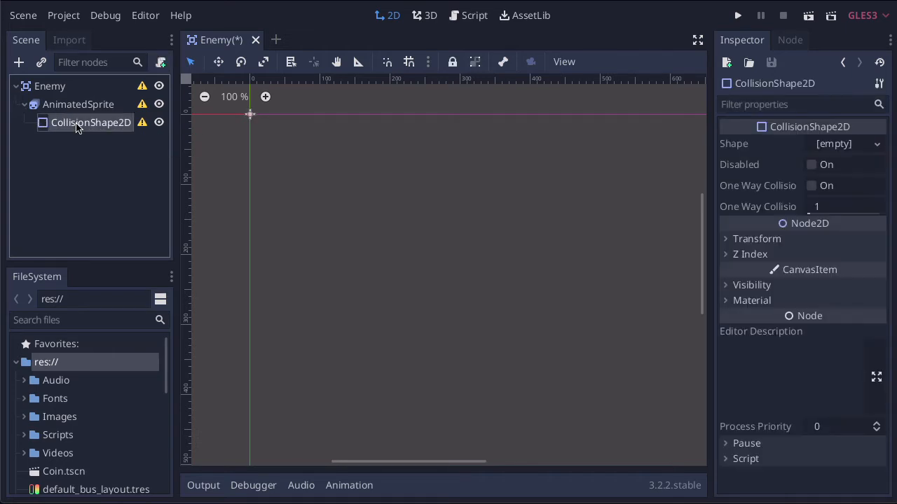
{"action": "left_click_drag", "start_coordinate": [77, 127], "coordinate": [46, 88]}
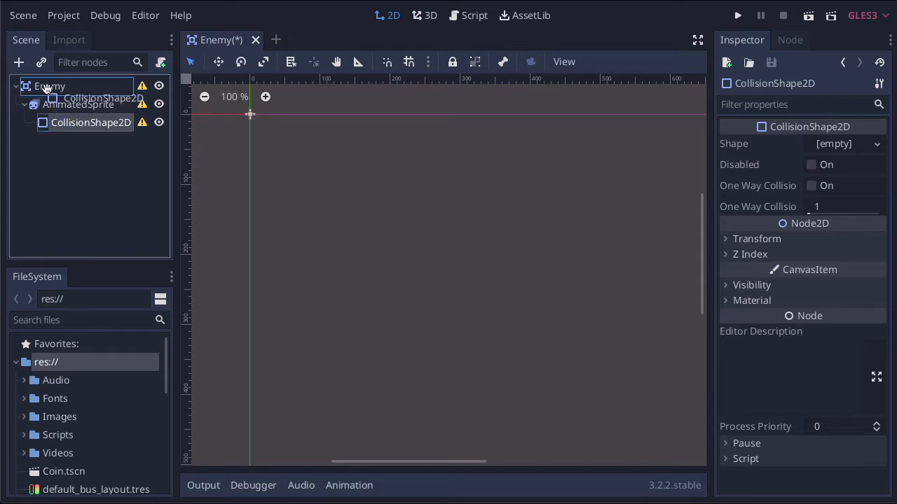
{"action": "left_click_drag", "start_coordinate": [46, 88], "coordinate": [47, 87]}
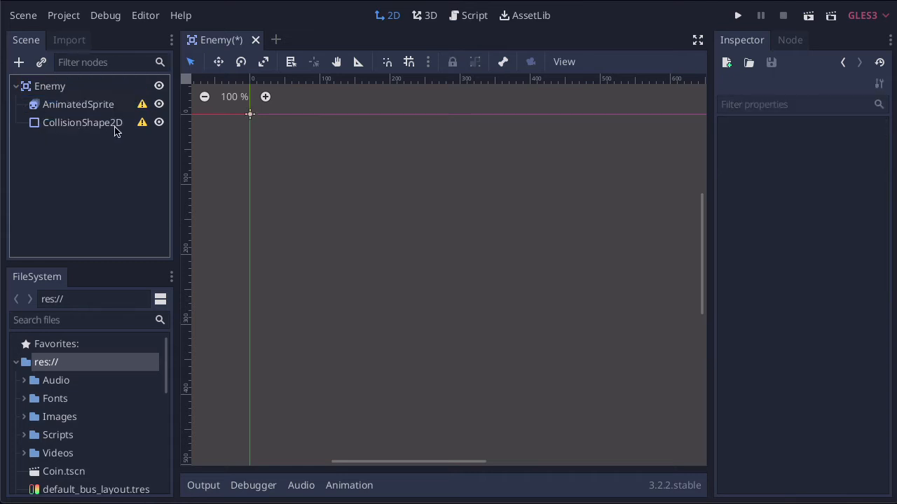
{"action": "left_click", "coordinate": [245, 195]}
{"action": "scroll", "coordinate": [253, 203], "scroll_direction": "up", "scroll_amount": 3}
{"action": "scroll", "coordinate": [253, 204], "scroll_direction": "left", "scroll_amount": 3}
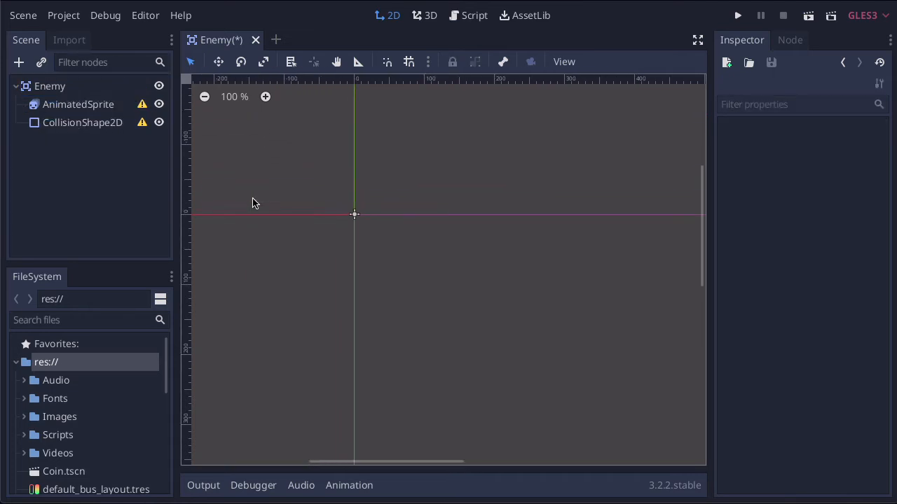
Step: Select the AnimatedSprite node and create a folder named Enemies inside the project's Images folder
{"action": "left_click", "coordinate": [68, 107]}
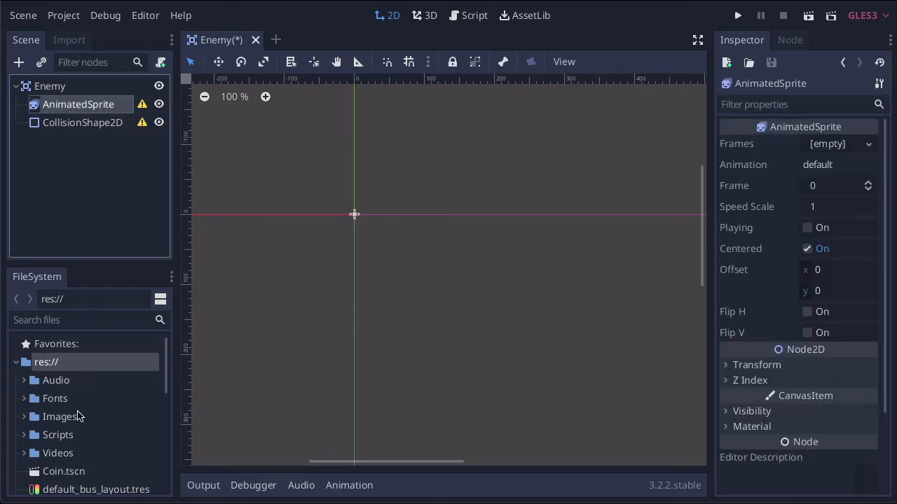
{"action": "left_click", "coordinate": [35, 419]}
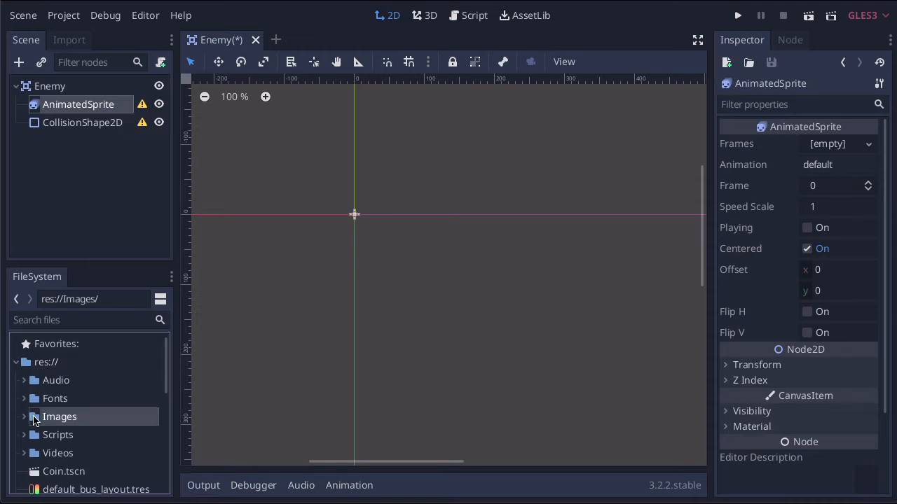
{"action": "right_click", "coordinate": [47, 421]}
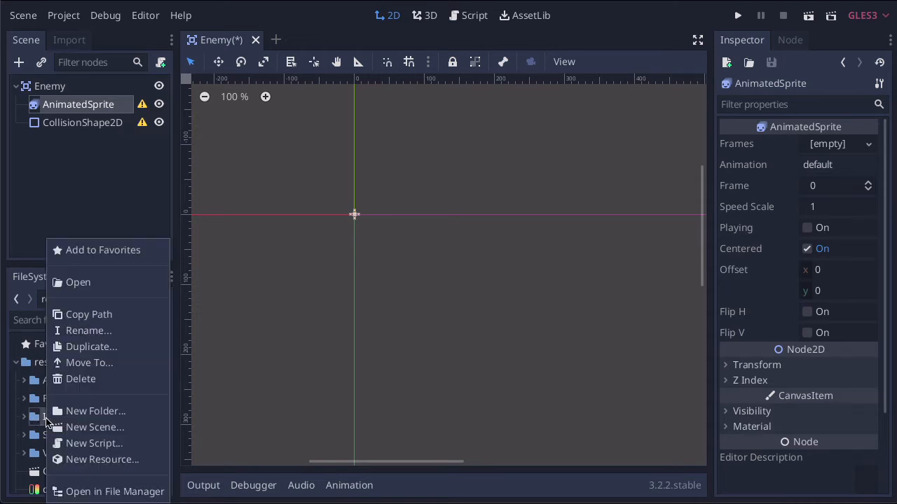
{"action": "left_click", "coordinate": [95, 417]}
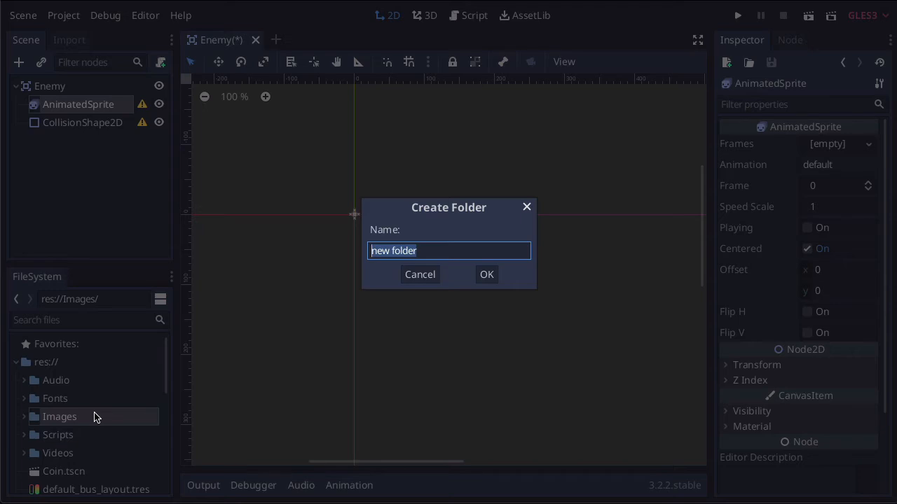
{"action": "type", "text": "Enemies"}
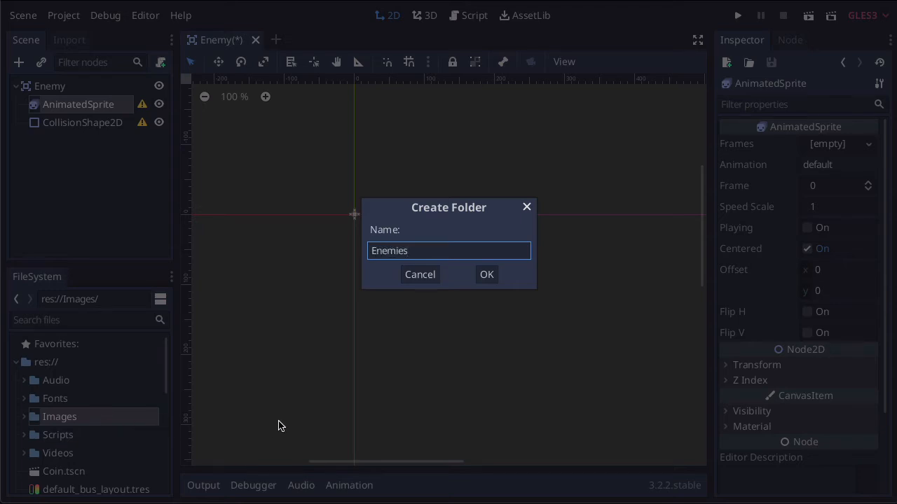
{"action": "left_click", "coordinate": [487, 275]}
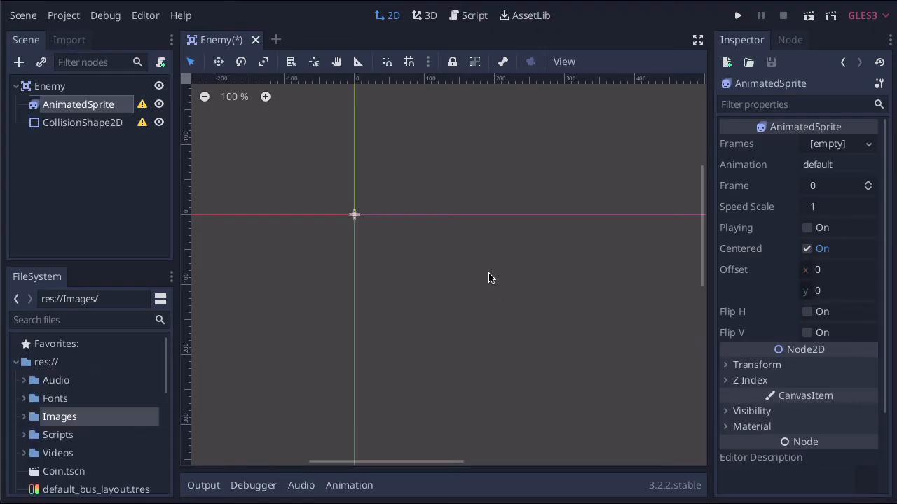
Step: Switch to Finder and import flyDead.png, flyFly1.png and flyFly2.png from Downloads into the project's Images/Enemies folder
{"action": "left_click", "coordinate": [23, 422]}
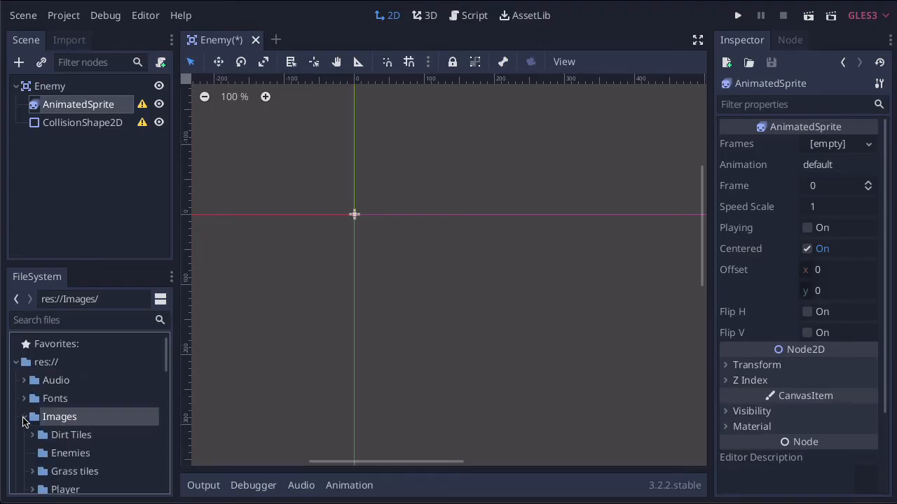
{"action": "scroll", "coordinate": [23, 421], "scroll_direction": "down", "scroll_amount": 2}
{"action": "scroll", "coordinate": [24, 421], "scroll_direction": "down", "scroll_amount": 1}
{"action": "left_click", "coordinate": [54, 398]}
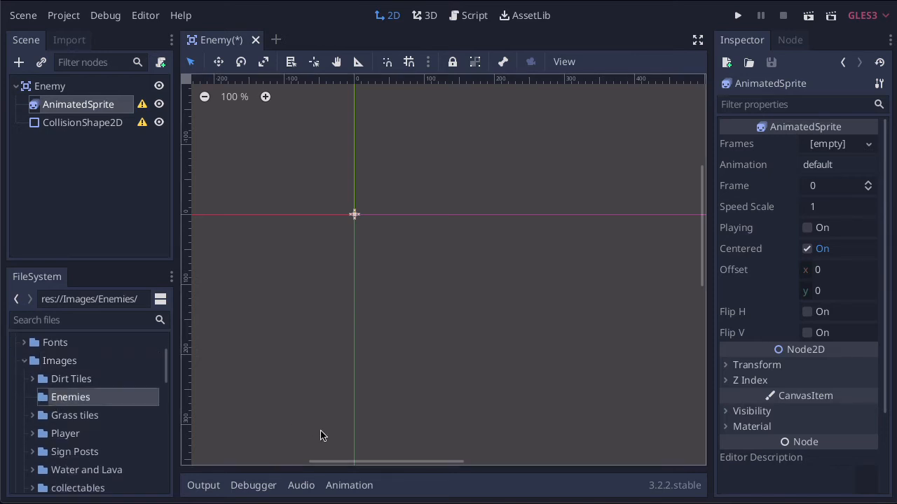
{"action": "key", "text": "super+Tab"}
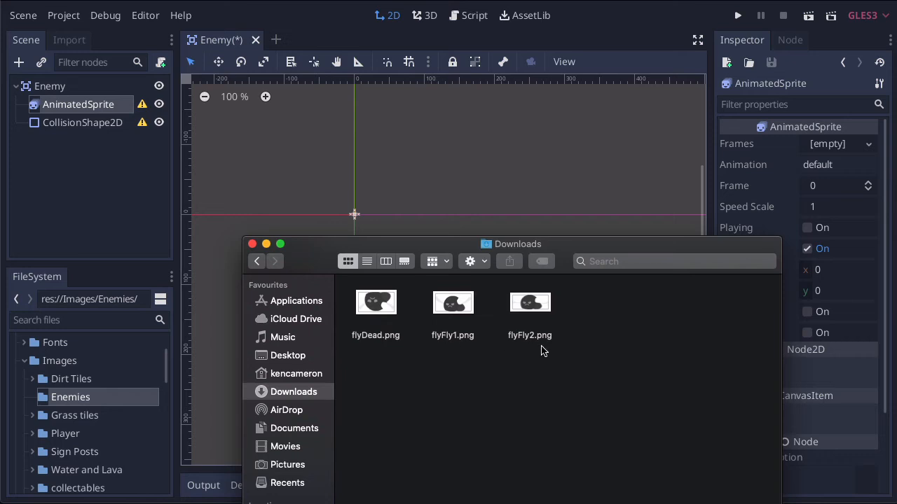
{"action": "left_click_drag", "start_coordinate": [569, 354], "coordinate": [70, 400]}
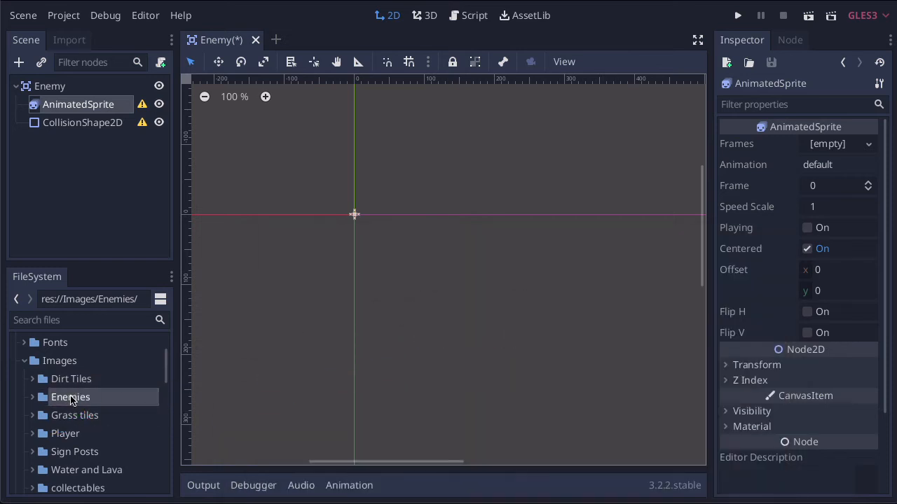
Step: Assign a new SpriteFrames resource to the AnimatedSprite node and open it for editing, with the Enemies image folder expanded
{"action": "left_click", "coordinate": [32, 397]}
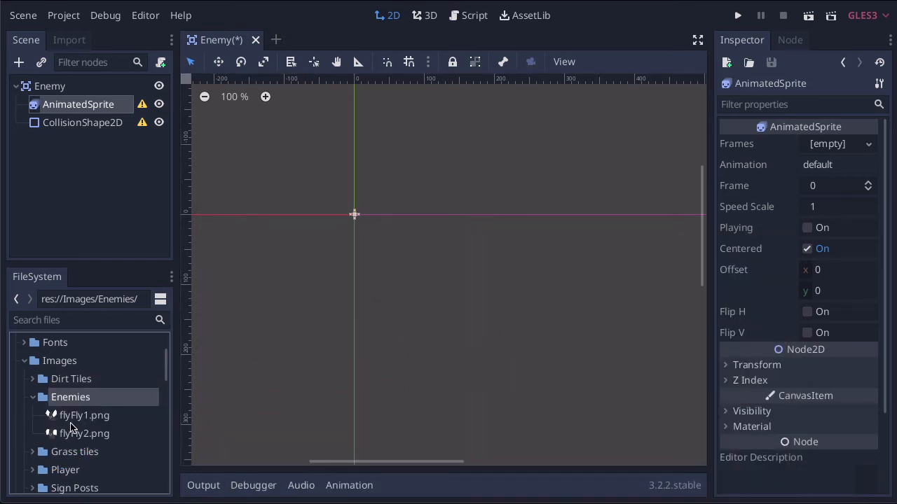
{"action": "left_click", "coordinate": [62, 110]}
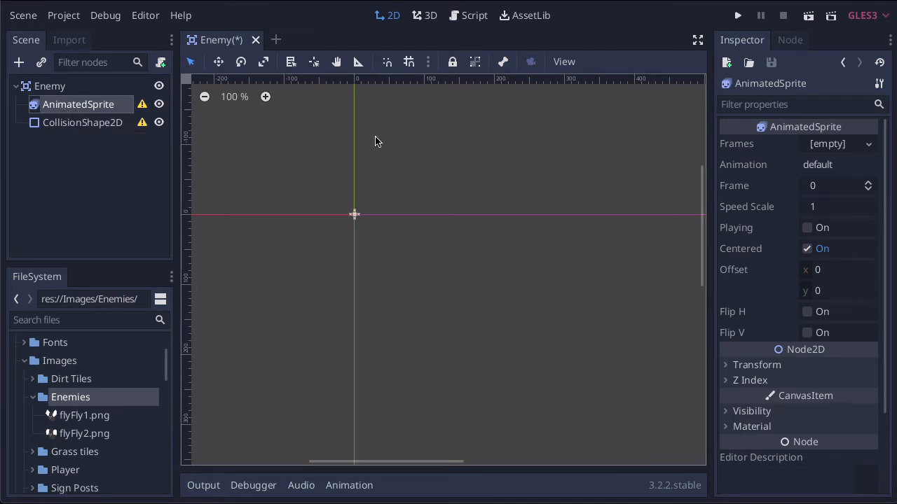
{"action": "left_click", "coordinate": [869, 145]}
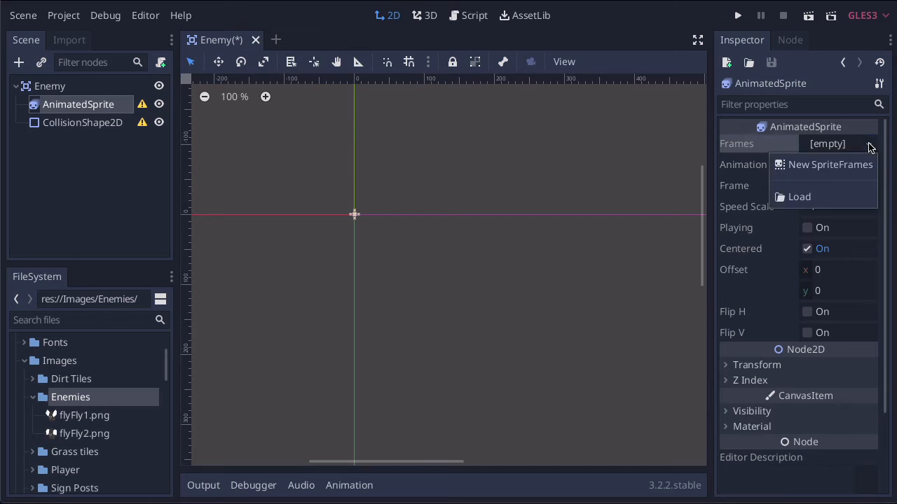
{"action": "left_click", "coordinate": [830, 165]}
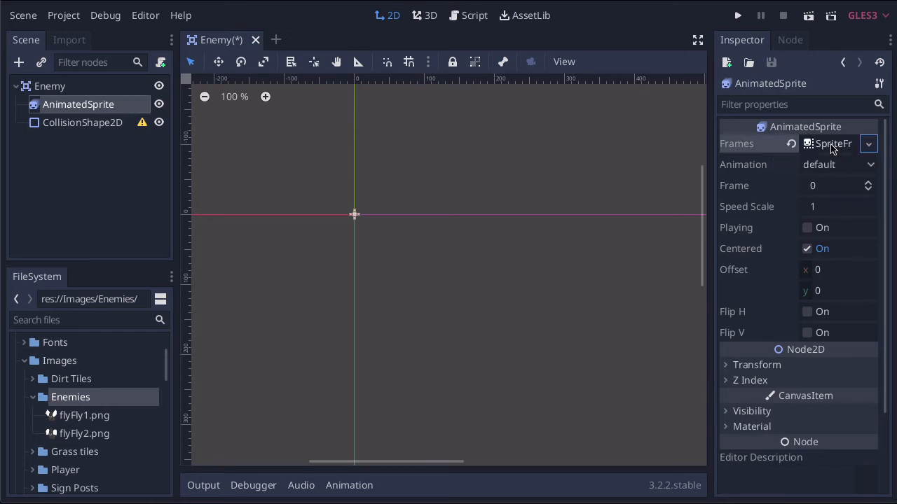
{"action": "left_click", "coordinate": [831, 146]}
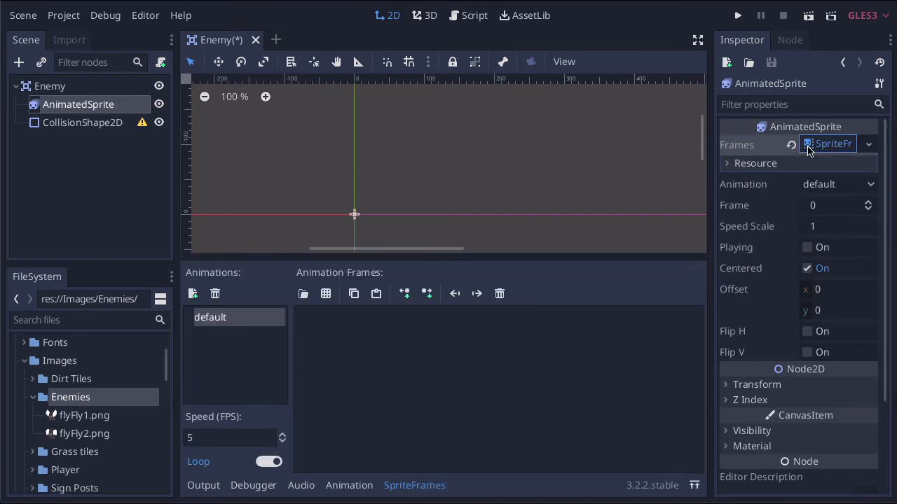
Step: Rename the default animation to flying and add flyFly1.png and flyFly2.png as its frames, in that order
{"action": "double_click", "coordinate": [210, 319]}
{"action": "type", "text": "flying"}
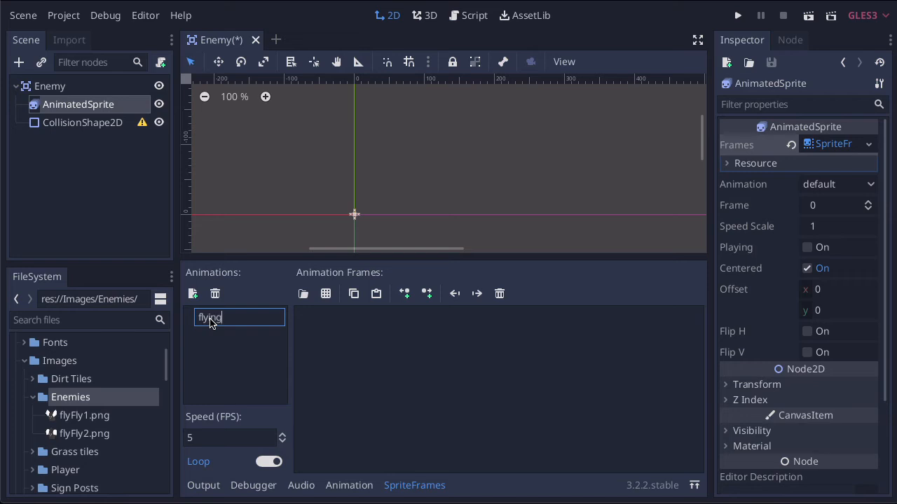
{"action": "left_click", "coordinate": [237, 361]}
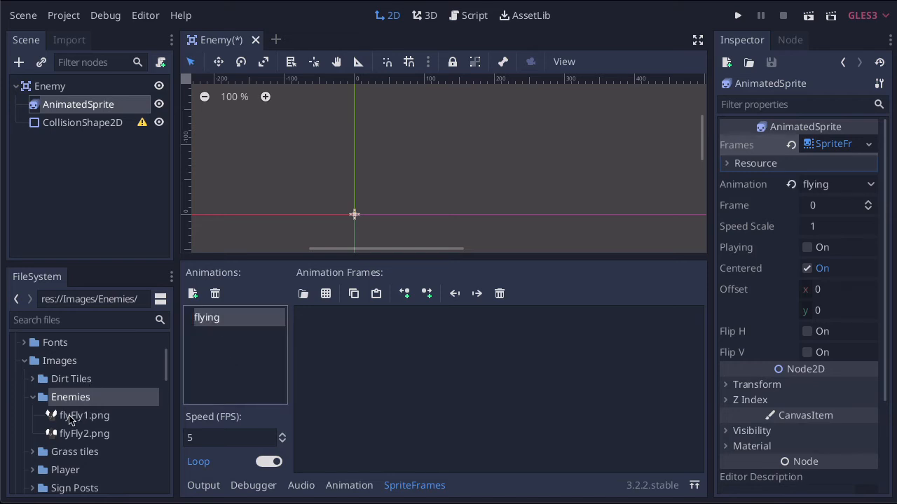
{"action": "left_click_drag", "start_coordinate": [70, 419], "coordinate": [343, 346]}
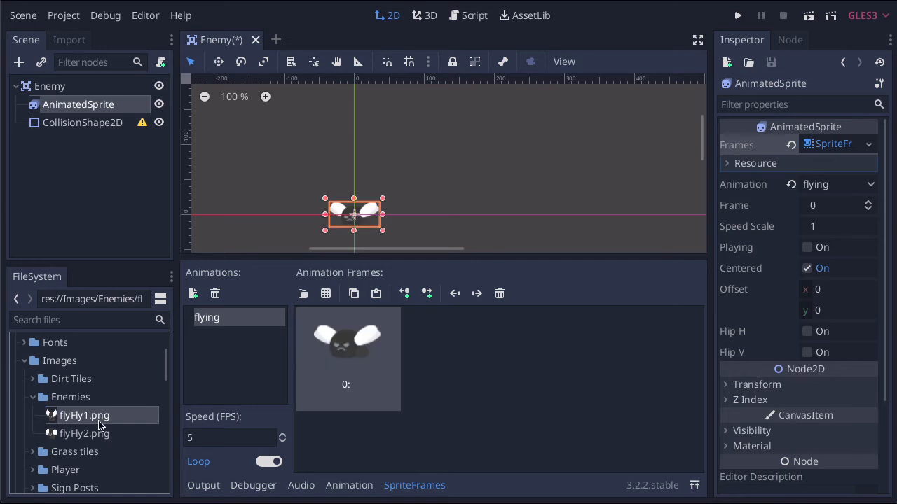
{"action": "left_click_drag", "start_coordinate": [74, 435], "coordinate": [452, 363]}
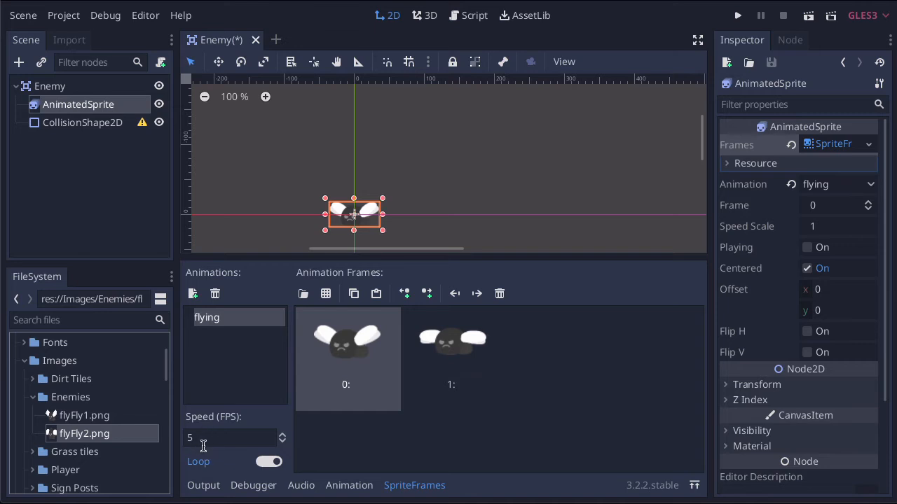
Step: Turn on Playing for the AnimatedSprite, close the SpriteFrames editor and deselect the node
{"action": "scroll", "coordinate": [463, 178], "scroll_direction": "down", "scroll_amount": 1}
{"action": "scroll", "coordinate": [463, 178], "scroll_direction": "left", "scroll_amount": 1}
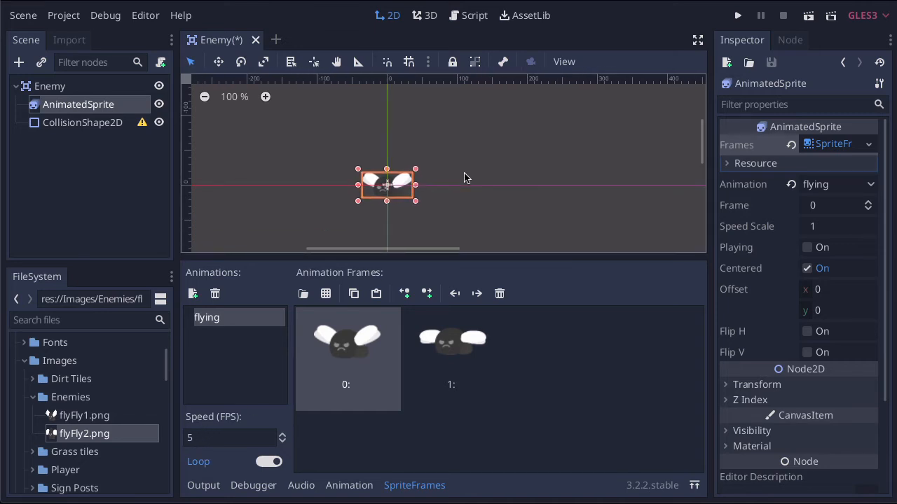
{"action": "left_click", "coordinate": [808, 248]}
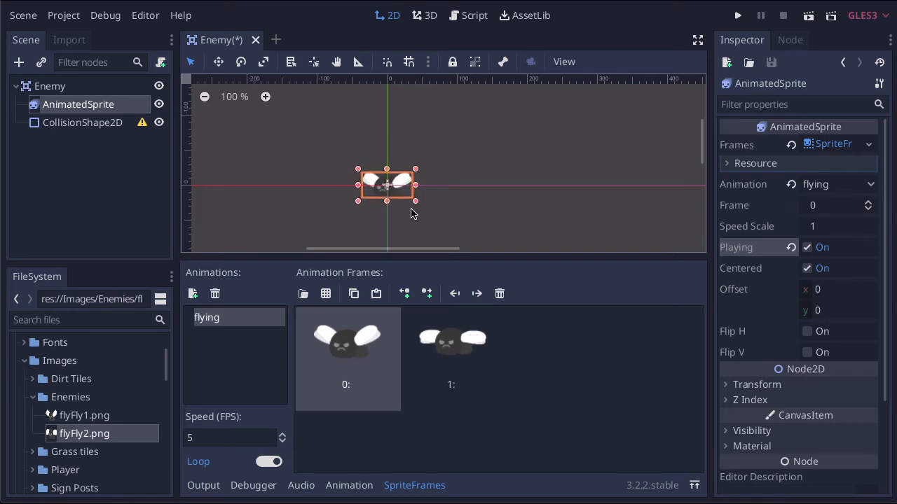
{"action": "left_click", "coordinate": [420, 486]}
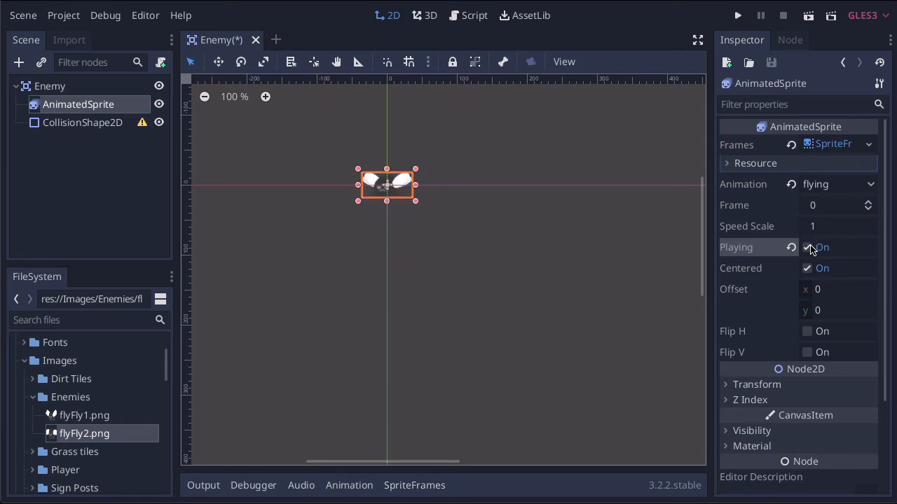
{"action": "left_click", "coordinate": [588, 282]}
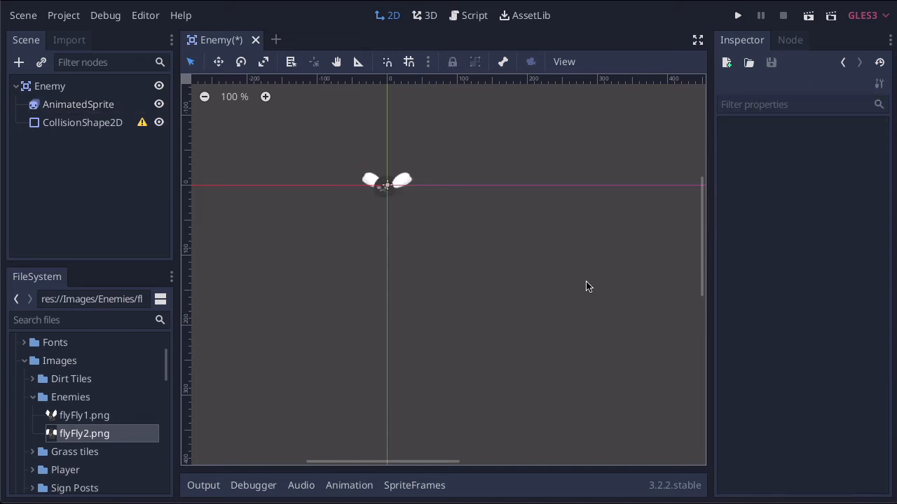
Step: Assign a new CircleShape2D as the shape of the CollisionShape2D node
{"action": "left_click", "coordinate": [83, 123]}
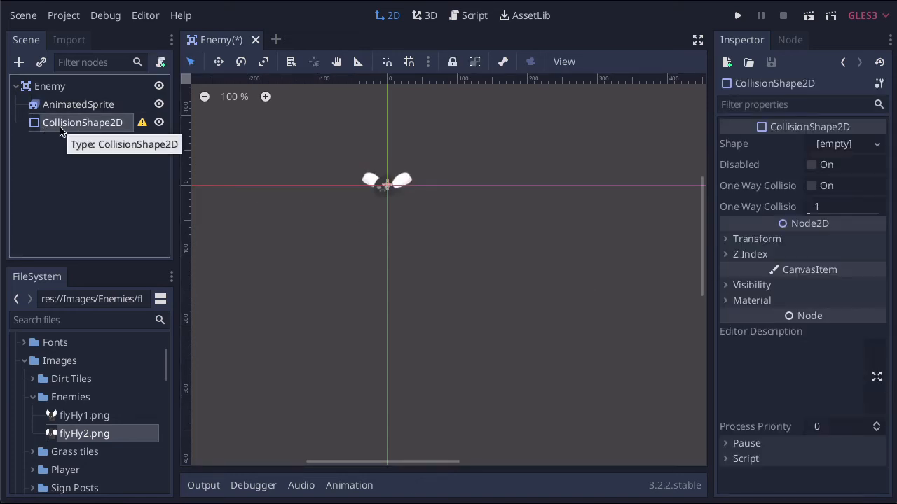
{"action": "scroll", "coordinate": [393, 198], "scroll_direction": "up", "scroll_amount": 6}
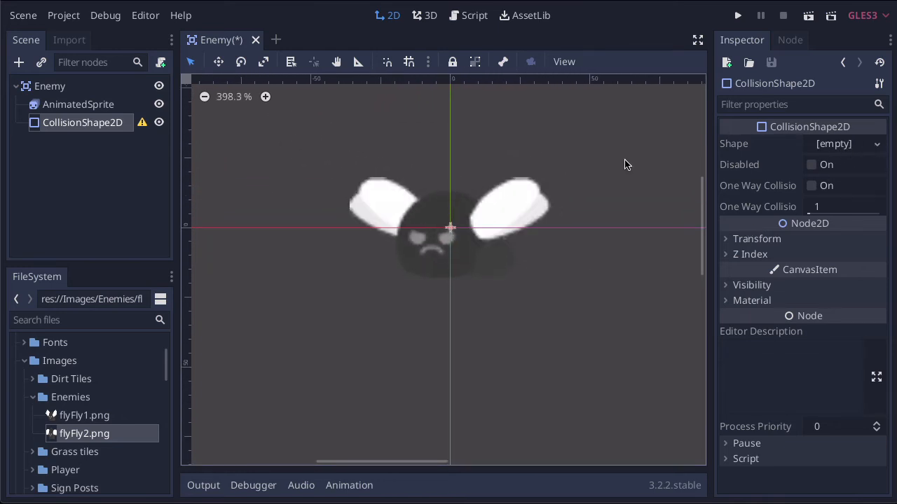
{"action": "left_click", "coordinate": [877, 146]}
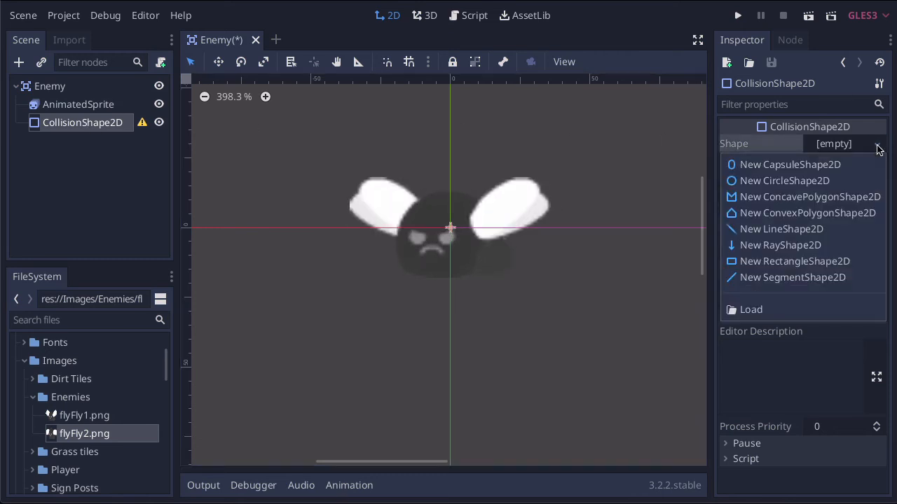
{"action": "left_click", "coordinate": [770, 180]}
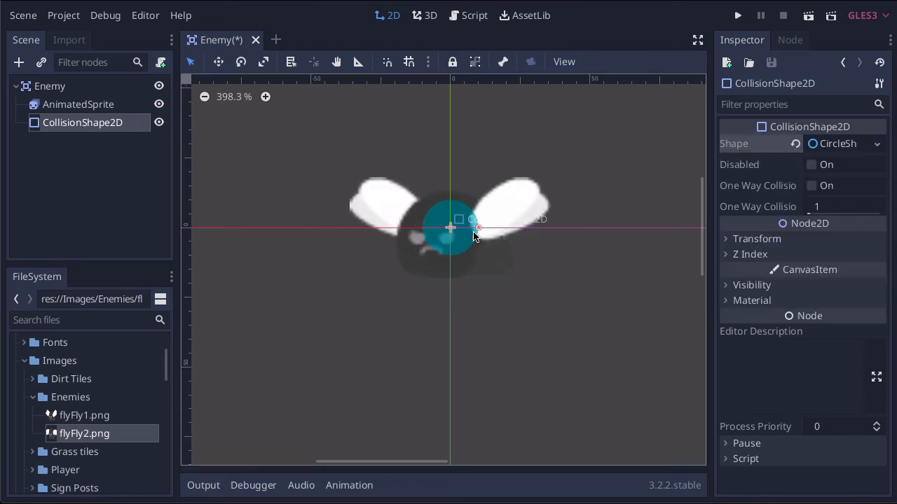
Step: Enlarge and shift the collision circle so it covers the fly's body, and save all scenes
{"action": "left_click_drag", "start_coordinate": [478, 228], "coordinate": [456, 257]}
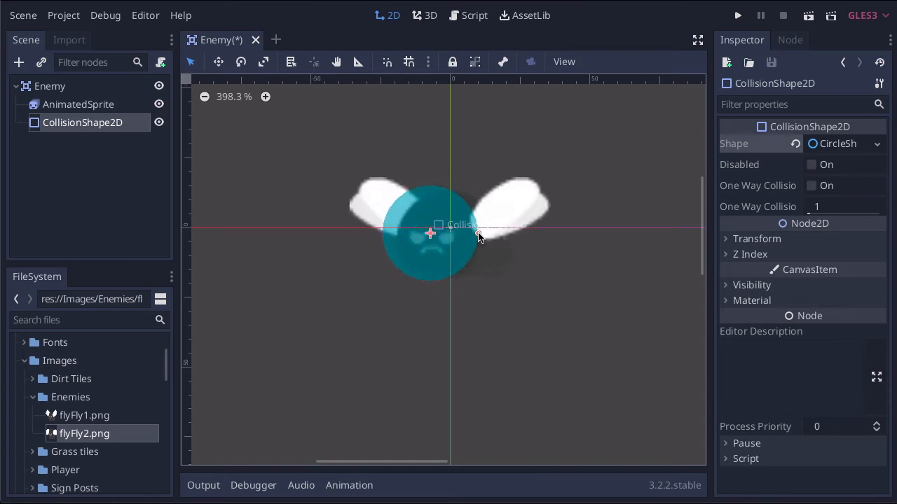
{"action": "left_click_drag", "start_coordinate": [479, 235], "coordinate": [498, 235]}
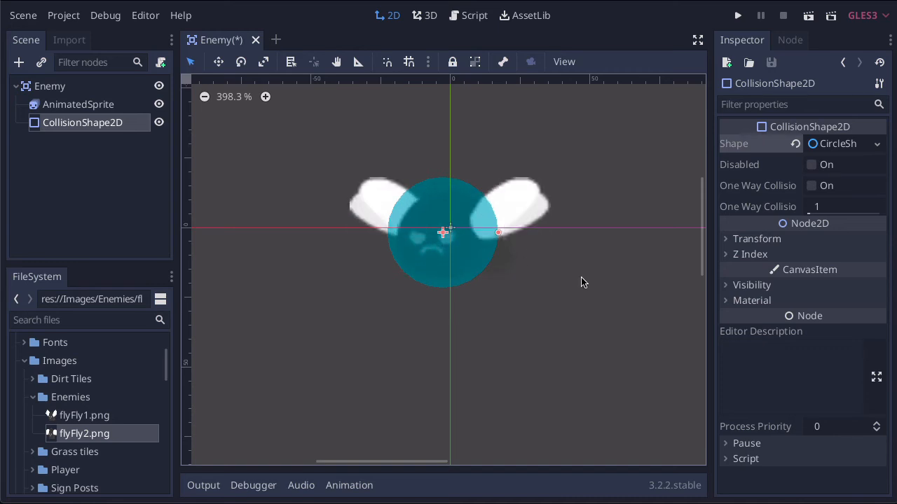
{"action": "left_click", "coordinate": [26, 16]}
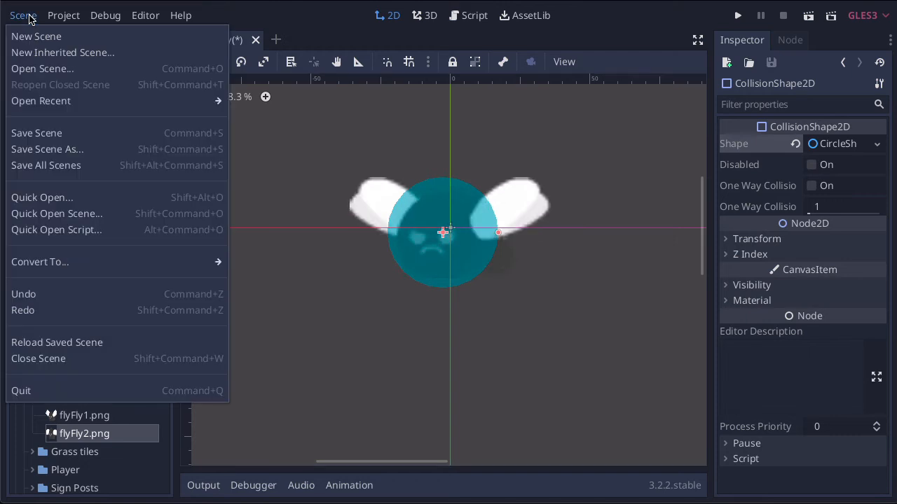
{"action": "left_click", "coordinate": [59, 168]}
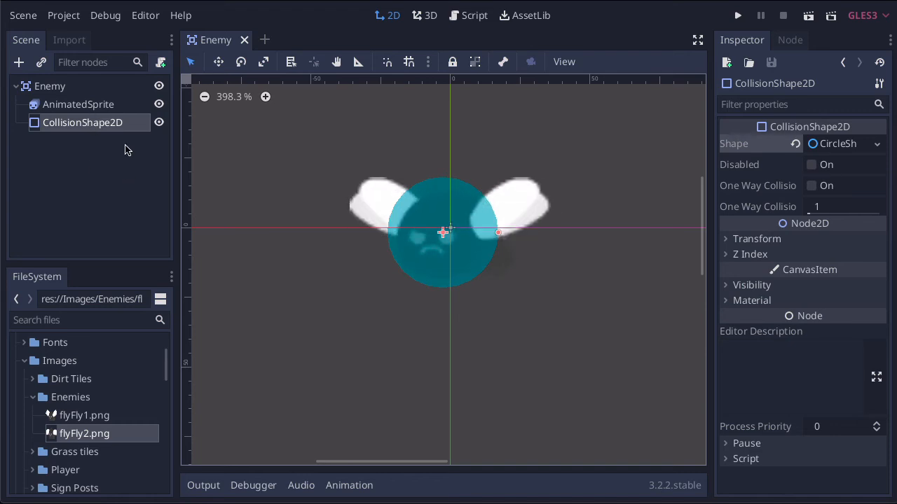
Step: Attach a new GDScript with the Default template to the Enemy root node, stored as res://Scripts/Enemy.gd
{"action": "left_click", "coordinate": [63, 89]}
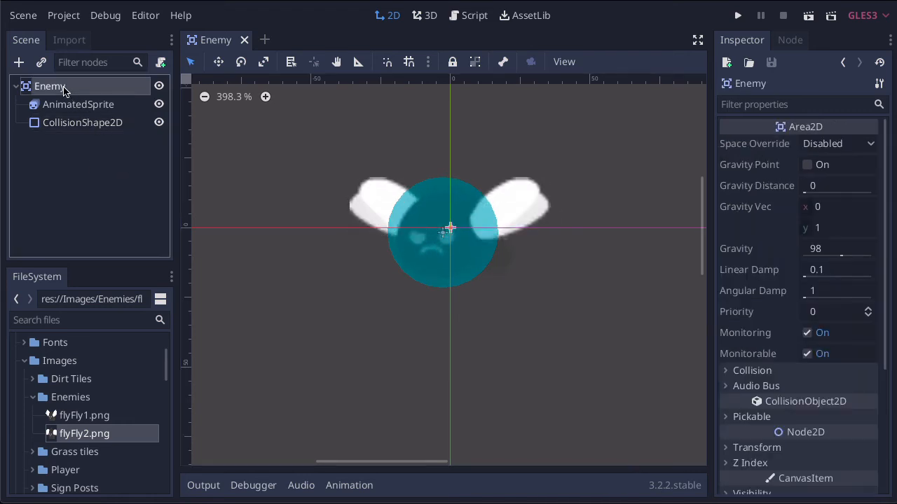
{"action": "left_click", "coordinate": [160, 65]}
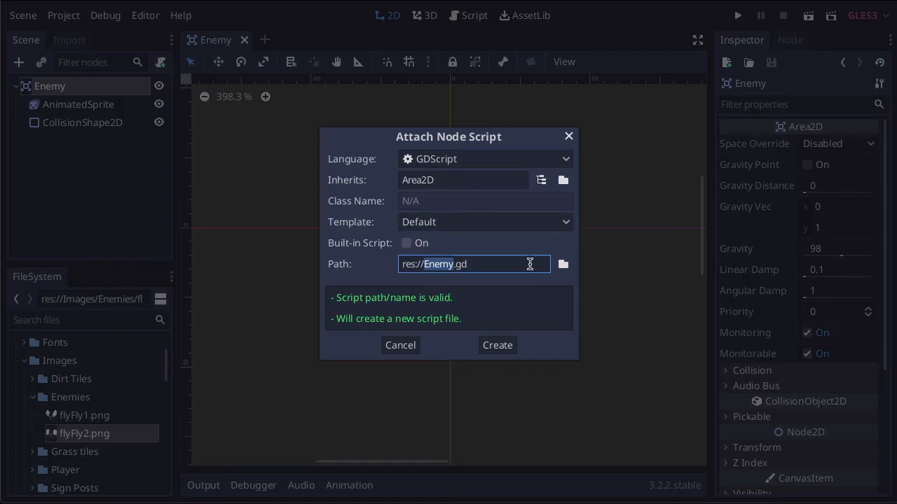
{"action": "left_click", "coordinate": [563, 266]}
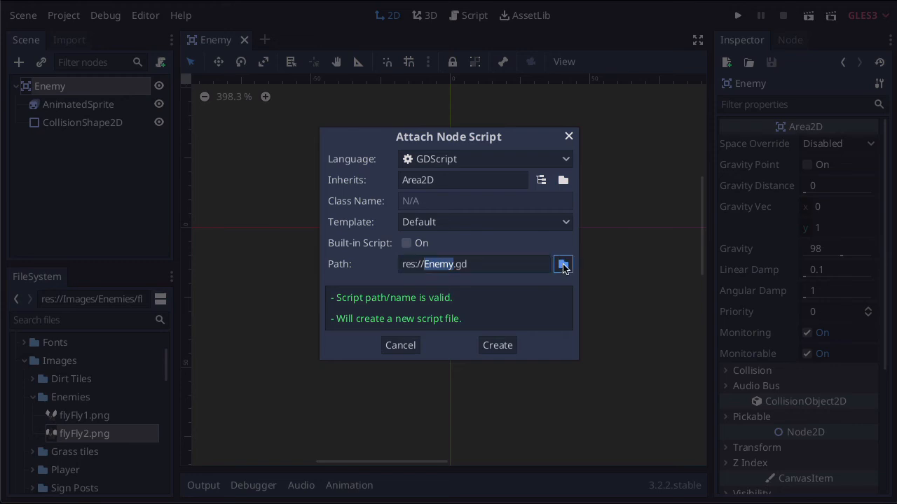
{"action": "double_click", "coordinate": [487, 146]}
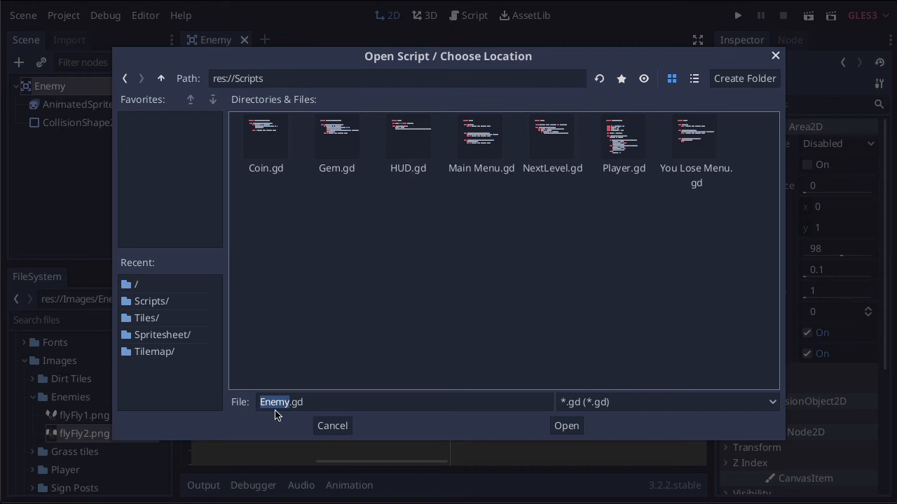
{"action": "left_click", "coordinate": [566, 426]}
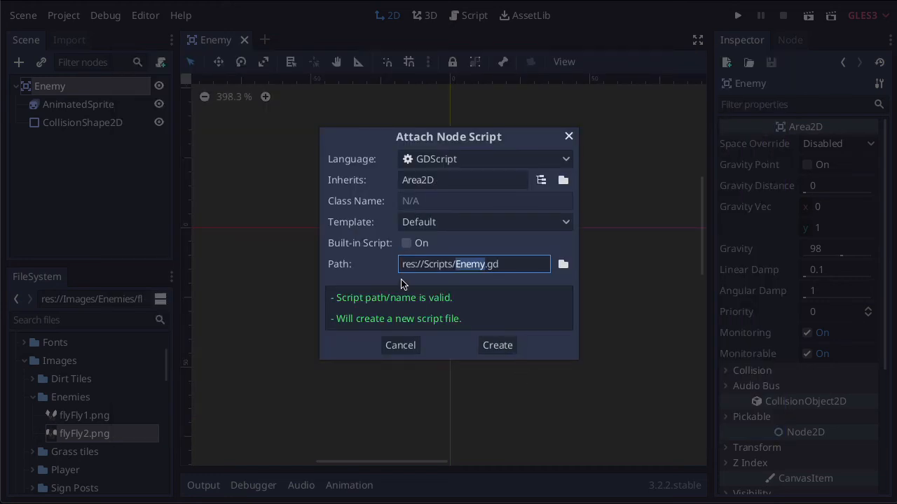
{"action": "left_click", "coordinate": [494, 347]}
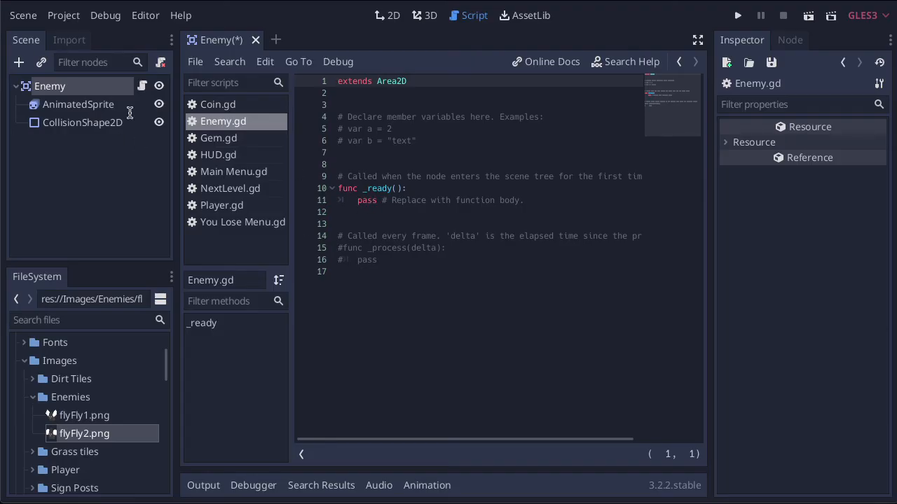
Step: Save the Enemy scene and return to the 2D view
{"action": "left_click", "coordinate": [28, 14]}
{"action": "left_click", "coordinate": [54, 134]}
{"action": "left_click", "coordinate": [393, 16]}
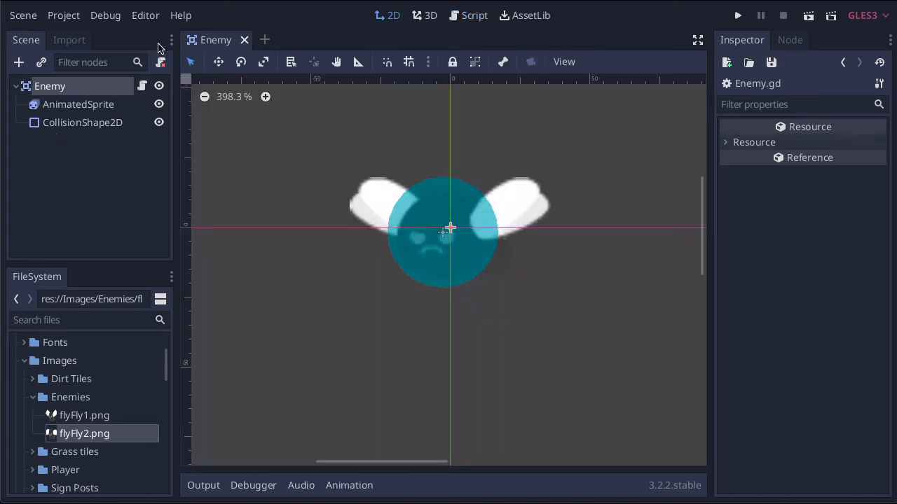
Step: Collapse the Enemies and Images folders, open Level 1.tscn and select its Level 1 root node
{"action": "left_click", "coordinate": [33, 398]}
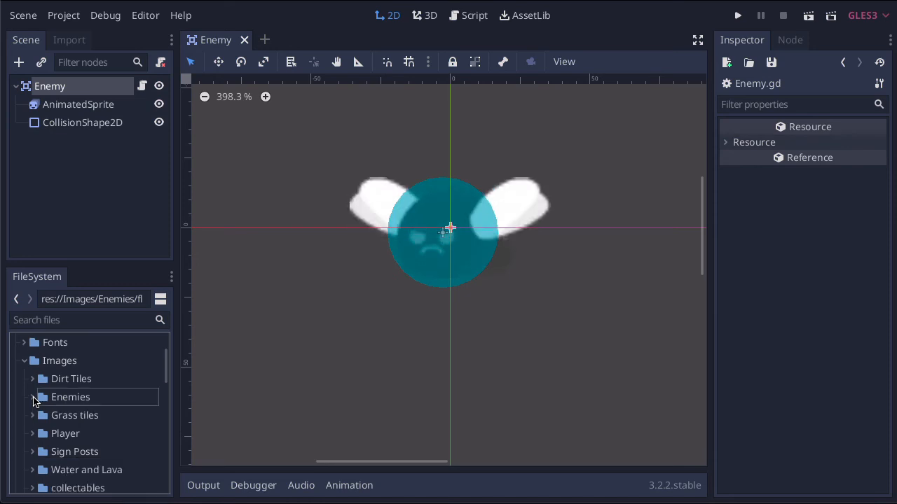
{"action": "left_click", "coordinate": [25, 361]}
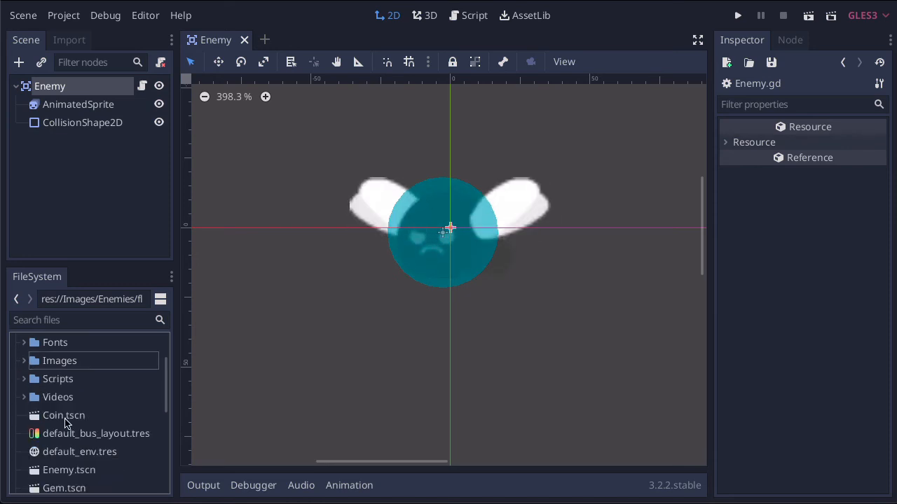
{"action": "scroll", "coordinate": [65, 421], "scroll_direction": "down", "scroll_amount": 5}
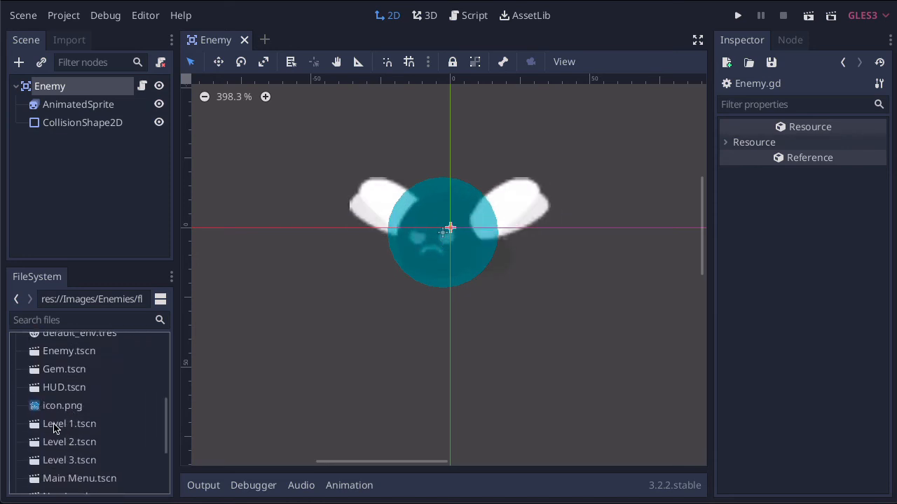
{"action": "double_click", "coordinate": [55, 429]}
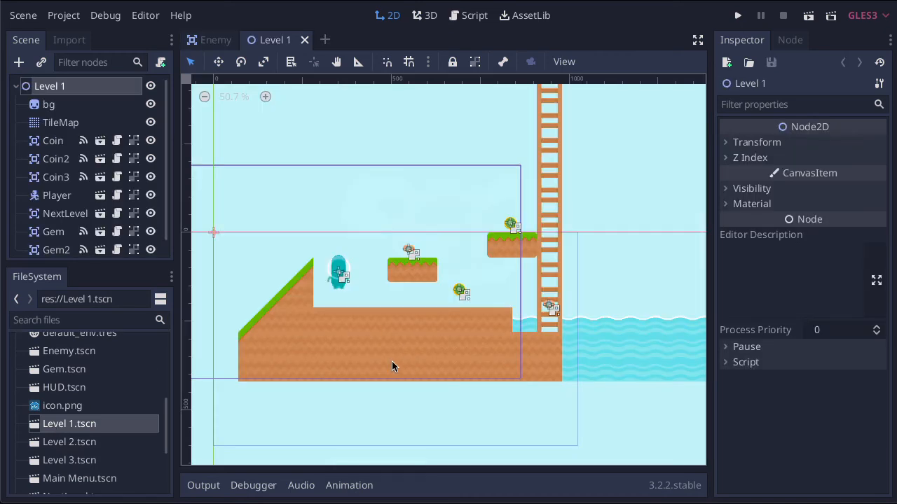
{"action": "scroll", "coordinate": [392, 362], "scroll_direction": "up", "scroll_amount": 2}
{"action": "scroll", "coordinate": [392, 362], "scroll_direction": "up", "scroll_amount": 6}
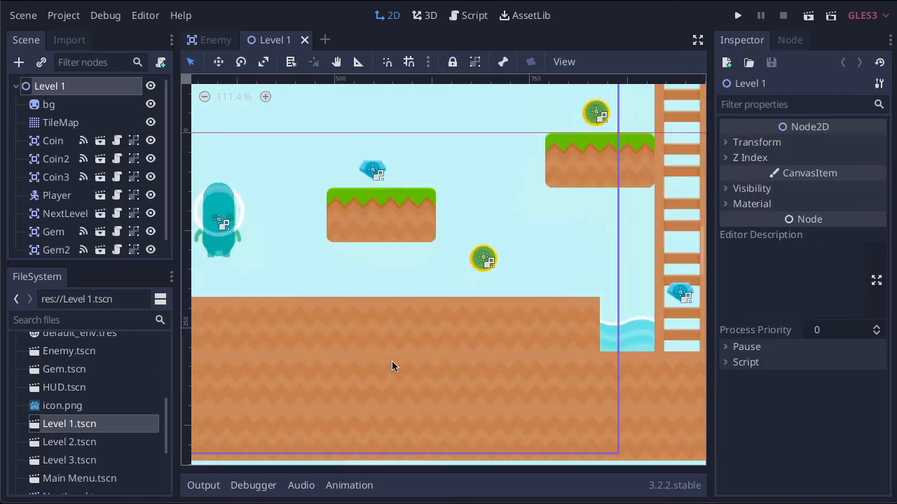
{"action": "scroll", "coordinate": [392, 361], "scroll_direction": "up", "scroll_amount": 3}
{"action": "scroll", "coordinate": [392, 361], "scroll_direction": "left", "scroll_amount": 2}
{"action": "scroll", "coordinate": [391, 361], "scroll_direction": "right", "scroll_amount": 2}
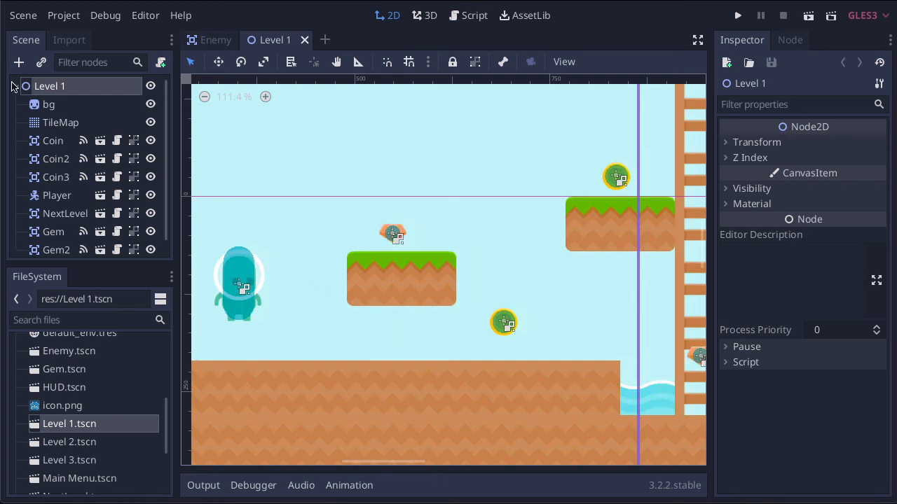
{"action": "left_click", "coordinate": [49, 88]}
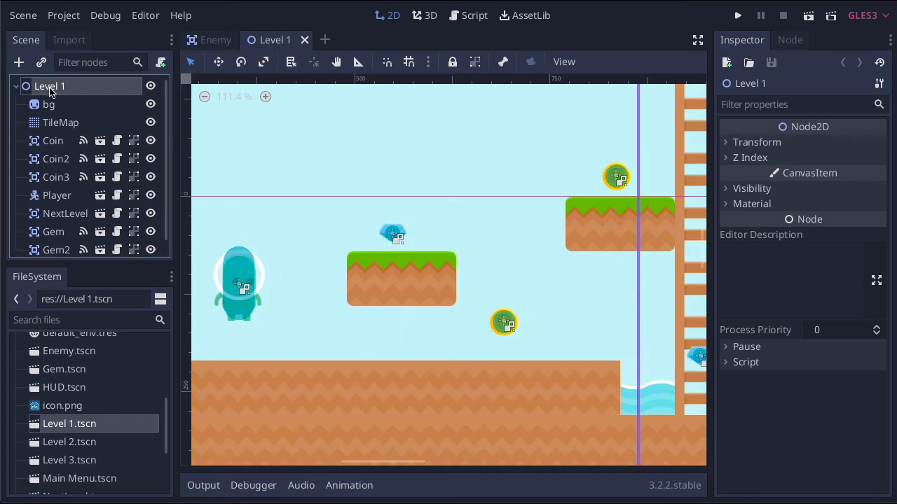
Step: Instance Enemy.tscn as a child of the Level 1 root node
{"action": "left_click", "coordinate": [42, 64]}
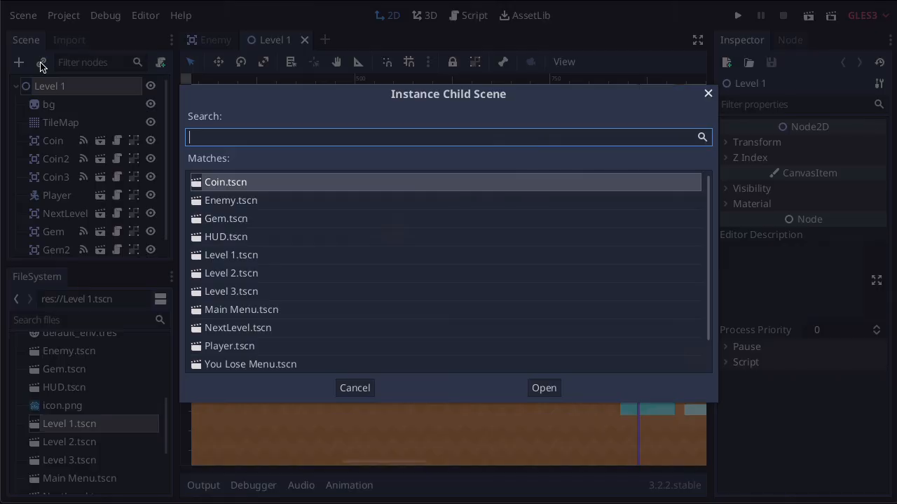
{"action": "left_click", "coordinate": [225, 203]}
{"action": "left_click", "coordinate": [538, 389]}
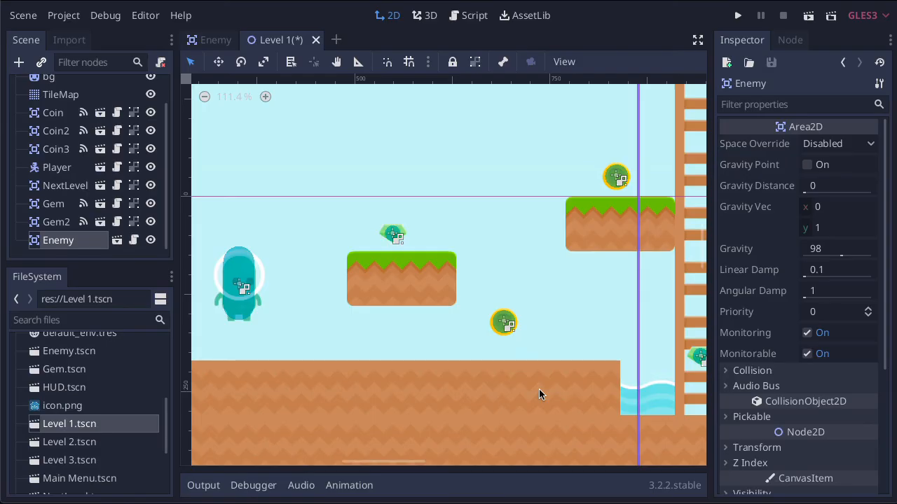
Step: Move the Enemy from the scene origin to just above the ground, beneath the edge of the floating platform nearest the player
{"action": "scroll", "coordinate": [405, 284], "scroll_direction": "down", "scroll_amount": 4}
{"action": "scroll", "coordinate": [405, 284], "scroll_direction": "up", "scroll_amount": 3}
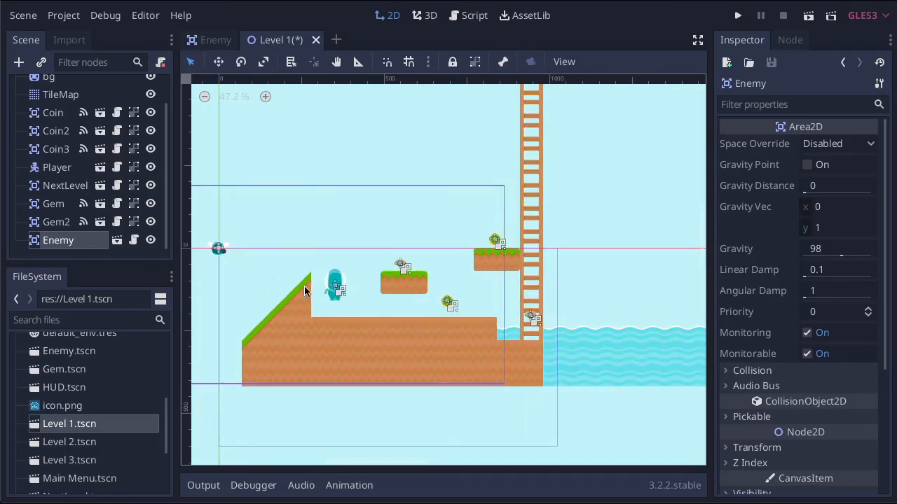
{"action": "middle_click_drag", "start_coordinate": [265, 271], "coordinate": [285, 281]}
{"action": "left_click_drag", "start_coordinate": [240, 263], "coordinate": [401, 312]}
{"action": "scroll", "coordinate": [401, 313], "scroll_direction": "up", "scroll_amount": 13}
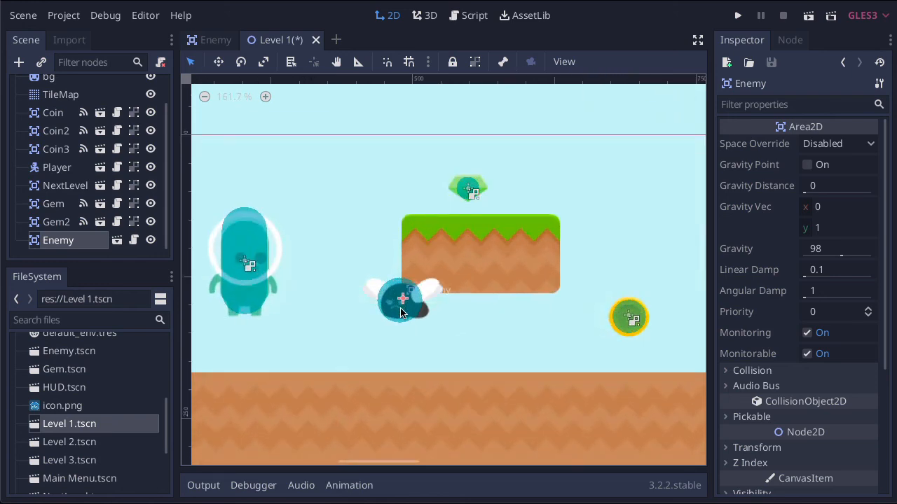
{"action": "mouse_move", "coordinate": [401, 314]}
{"action": "left_mouse_down"}
{"action": "mouse_move", "coordinate": [440, 334]}
{"action": "mouse_move", "coordinate": [404, 330]}
{"action": "left_mouse_up"}
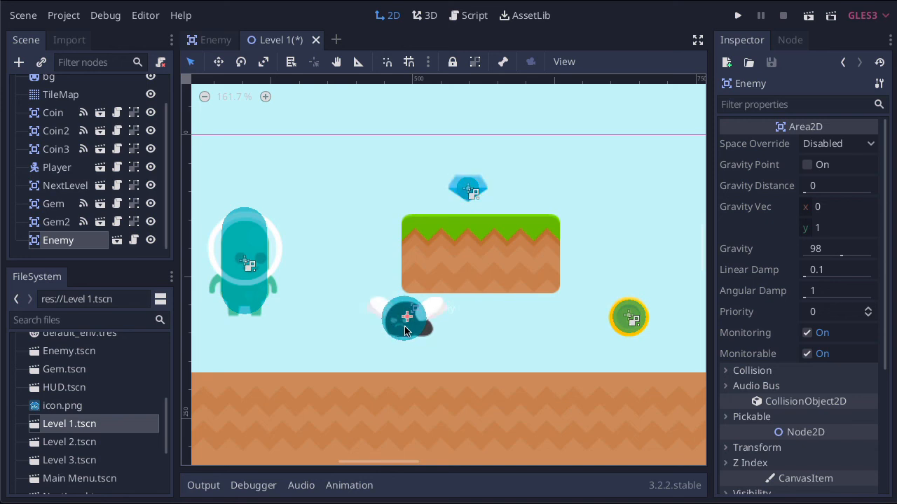
Step: Duplicate the Enemy and place the copy in the open air above and between the two floating platforms
{"action": "scroll", "coordinate": [404, 331], "scroll_direction": "down", "scroll_amount": 5}
{"action": "scroll", "coordinate": [404, 327], "scroll_direction": "right", "scroll_amount": 4}
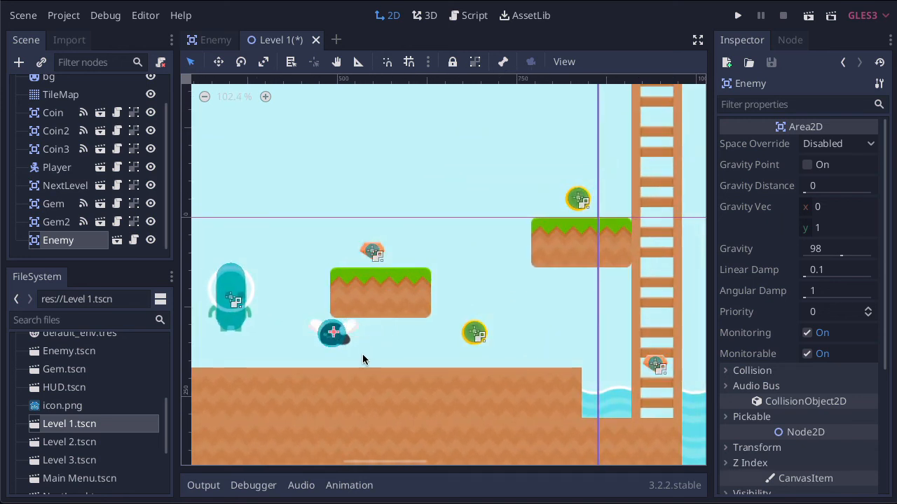
{"action": "key", "text": "ctrl+d"}
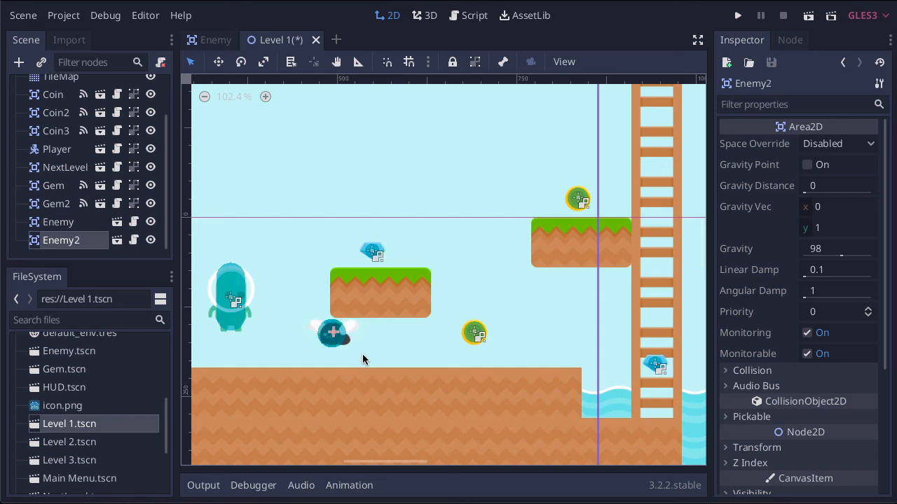
{"action": "left_click_drag", "start_coordinate": [333, 339], "coordinate": [468, 142]}
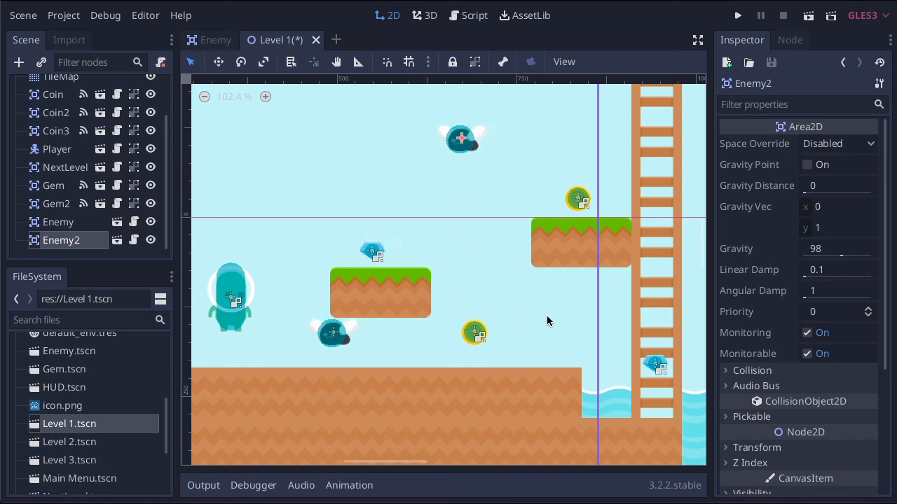
{"action": "scroll", "coordinate": [546, 316], "scroll_direction": "down", "scroll_amount": 3}
{"action": "scroll", "coordinate": [542, 318], "scroll_direction": "right", "scroll_amount": 2}
{"action": "scroll", "coordinate": [542, 317], "scroll_direction": "up", "scroll_amount": 1}
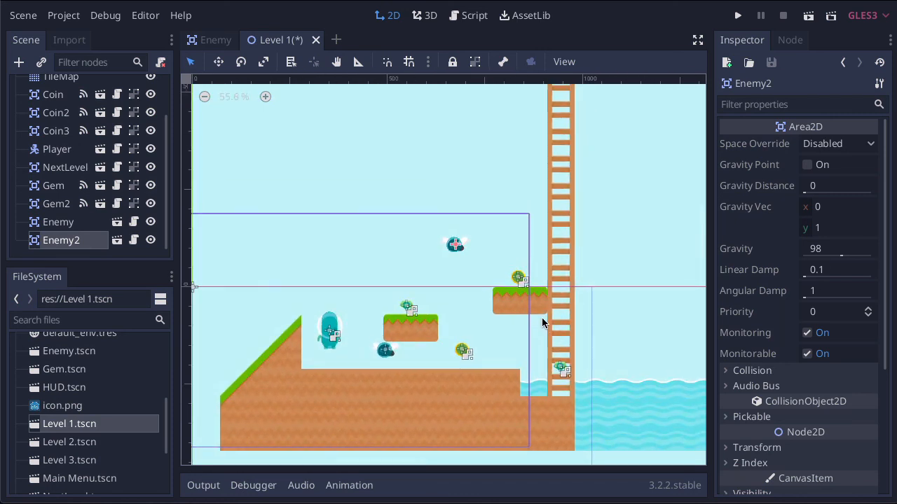